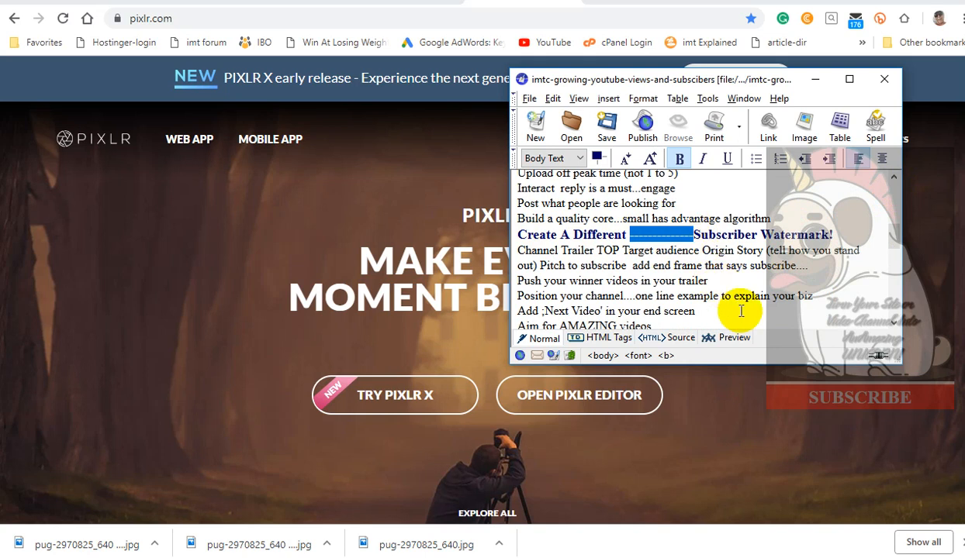
Delete the placeholder blank from the heading "Create A Different Subscriber Watermark!" in the notes document.
key("Delete")
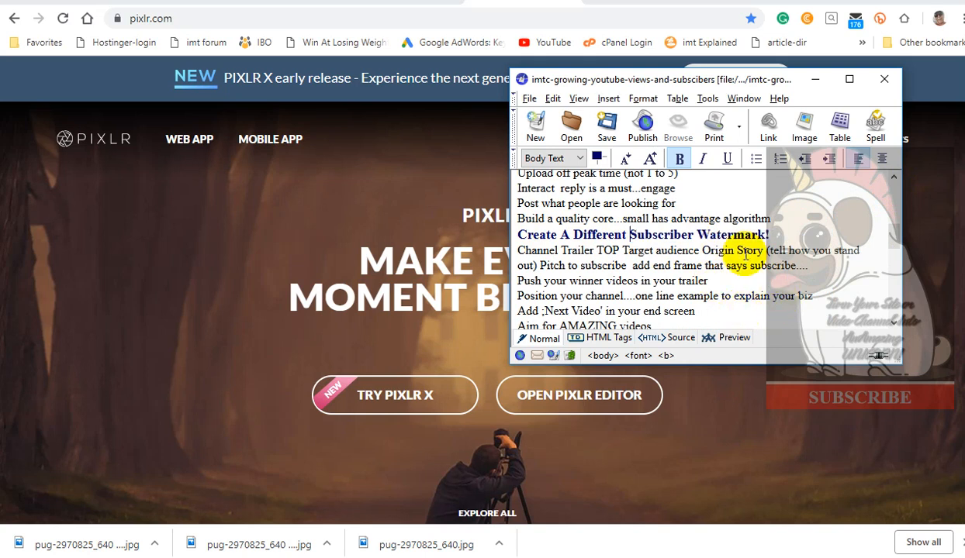
left_click_drag(629, 235, 806, 233)
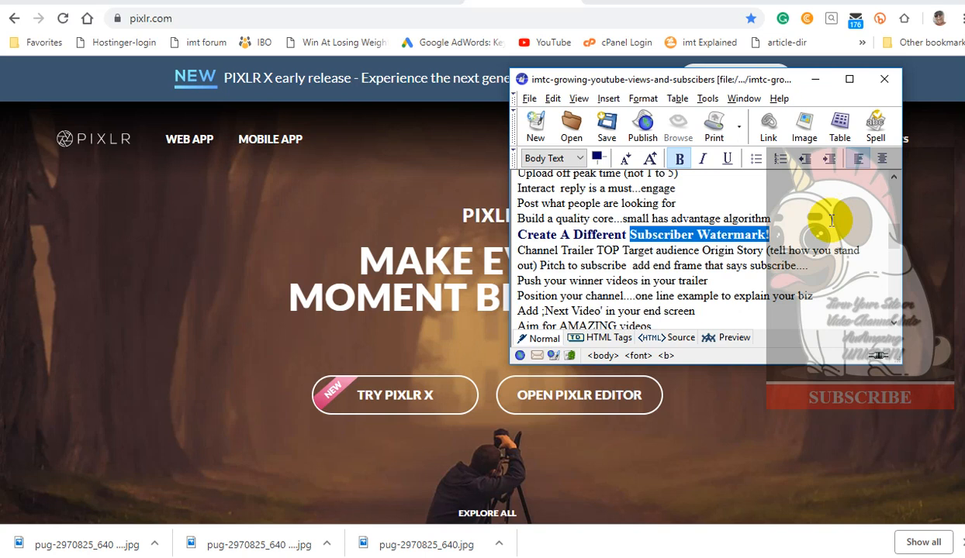
left_click(627, 223)
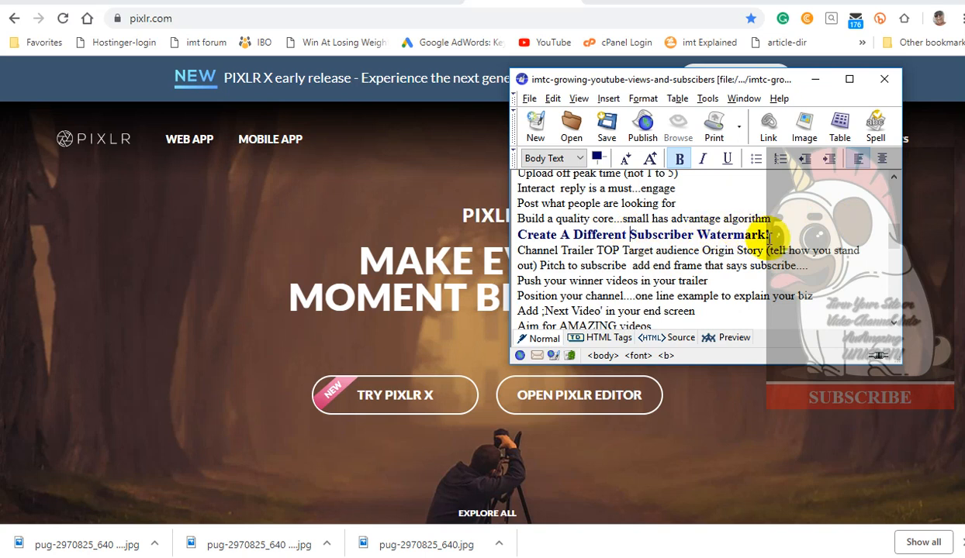
left_click_drag(576, 234, 796, 228)
left_click(797, 227)
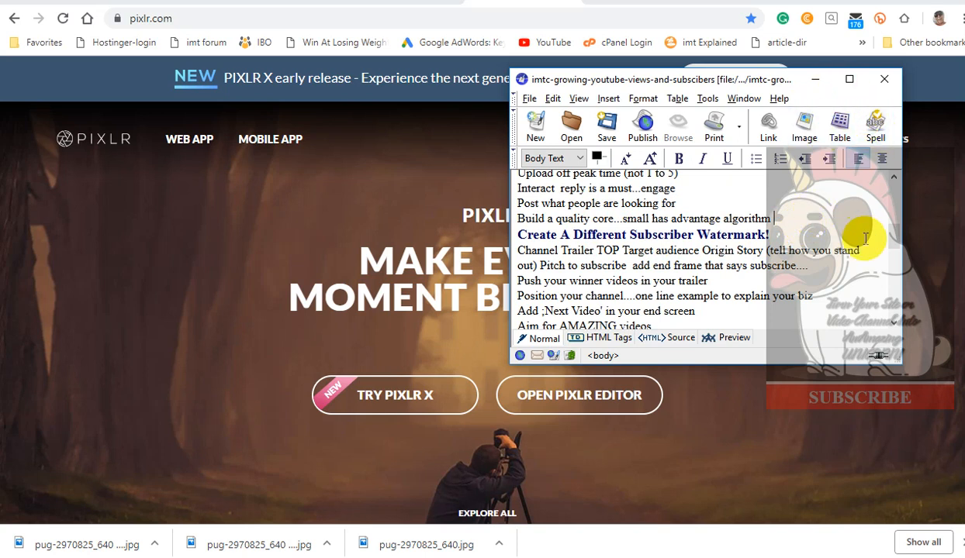
Scroll through the YouTube channel notes document, then minimize the editor window.
left_click_drag(889, 232, 887, 195)
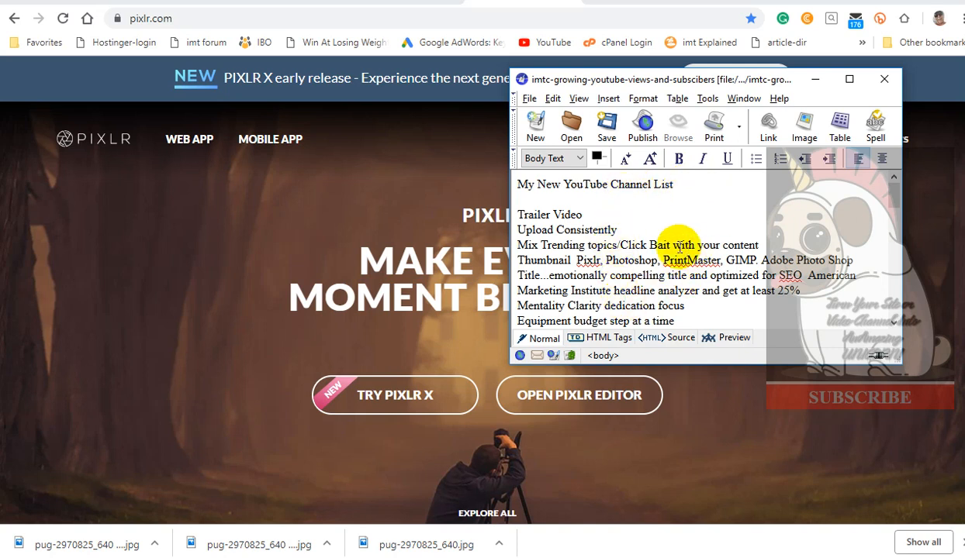
left_click_drag(895, 193, 897, 236)
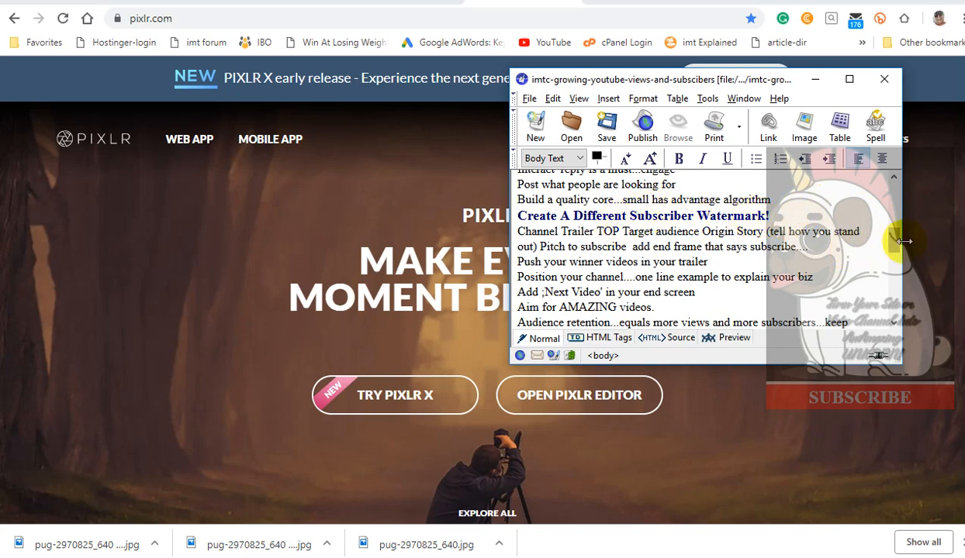
left_click_drag(891, 229, 893, 241)
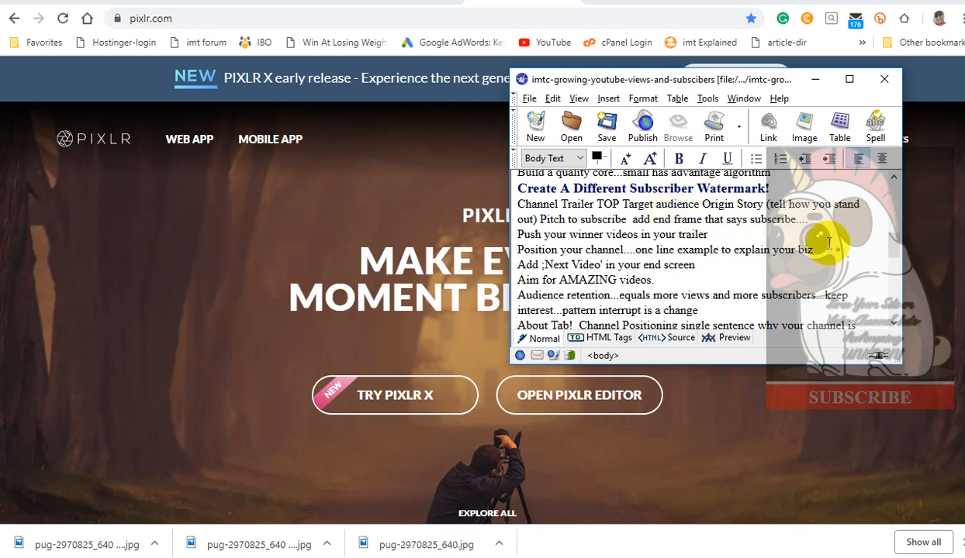
left_click_drag(889, 249, 867, 172)
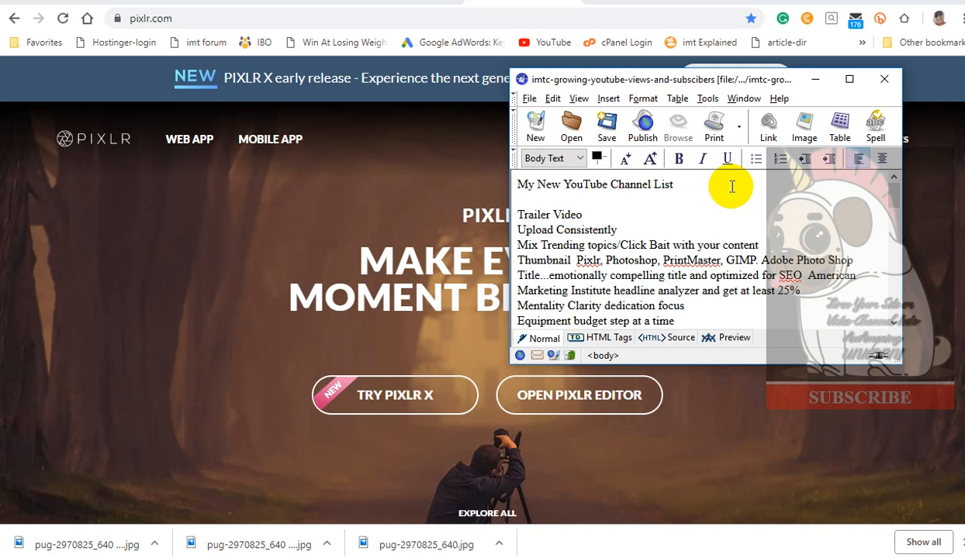
left_click(814, 80)
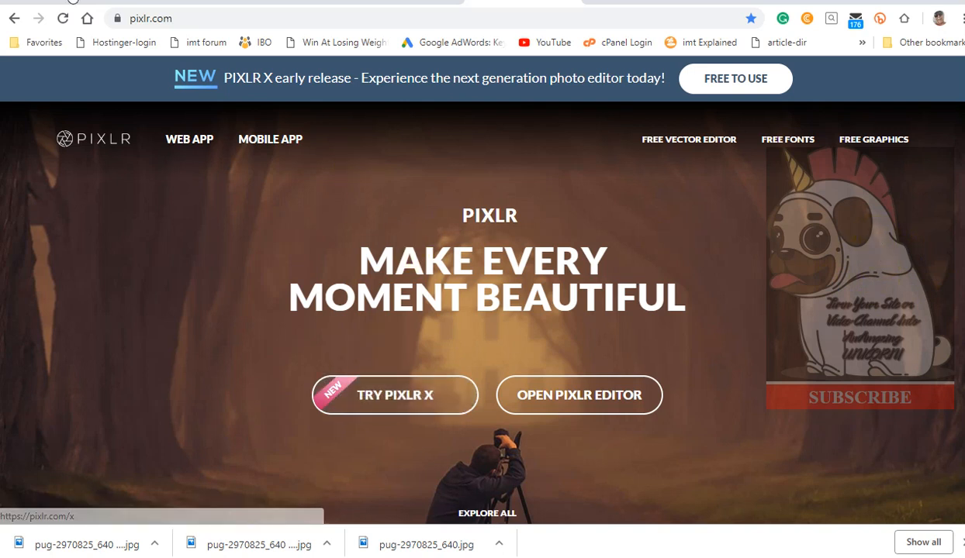
Open Pixlr X and remove both earlier pug documents from the history.
left_click(400, 400)
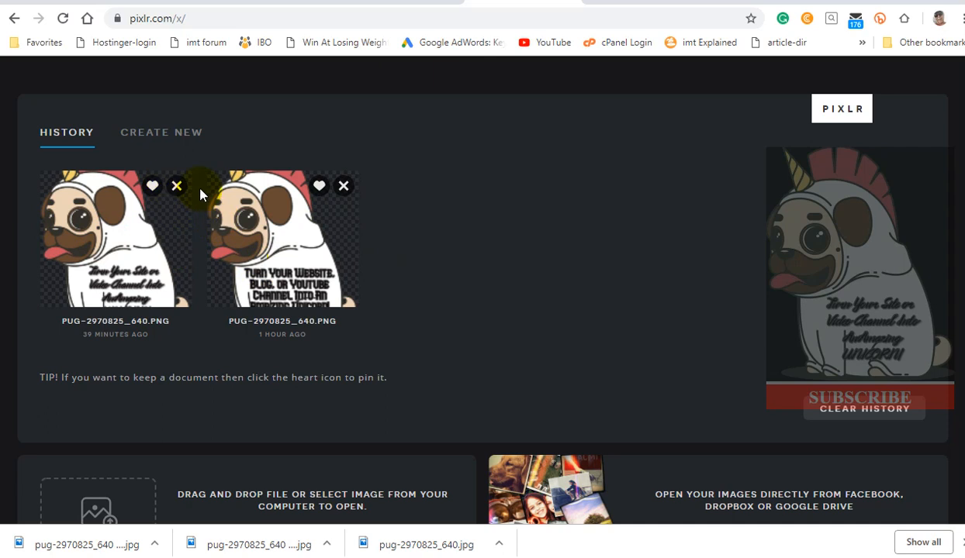
left_click(177, 186)
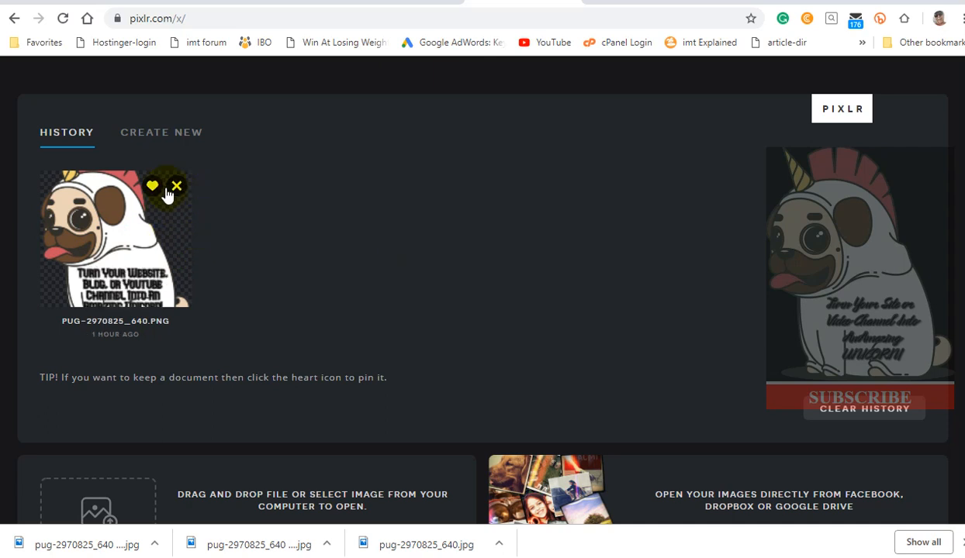
left_click(176, 187)
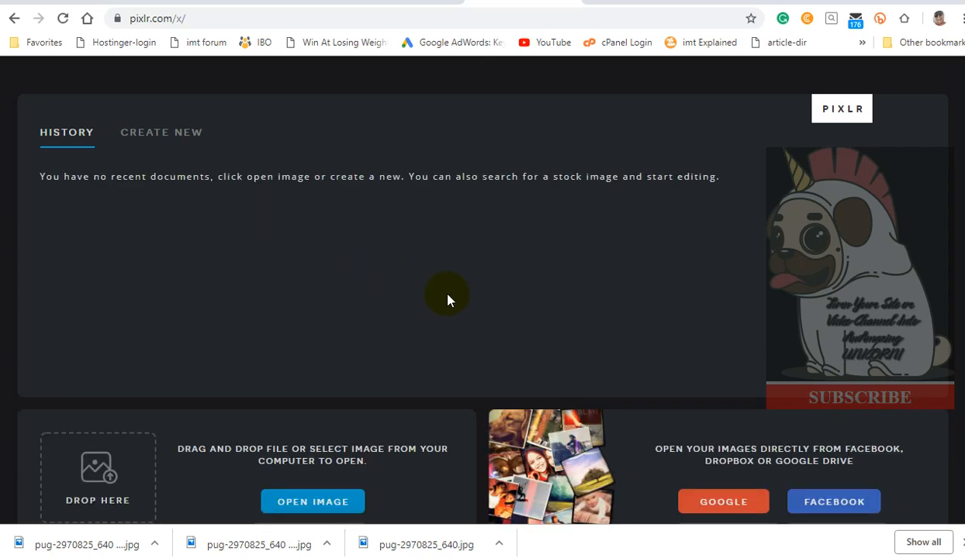
Browse the new-document presets and the pug image's download sizes on Pixabay.
left_click(172, 136)
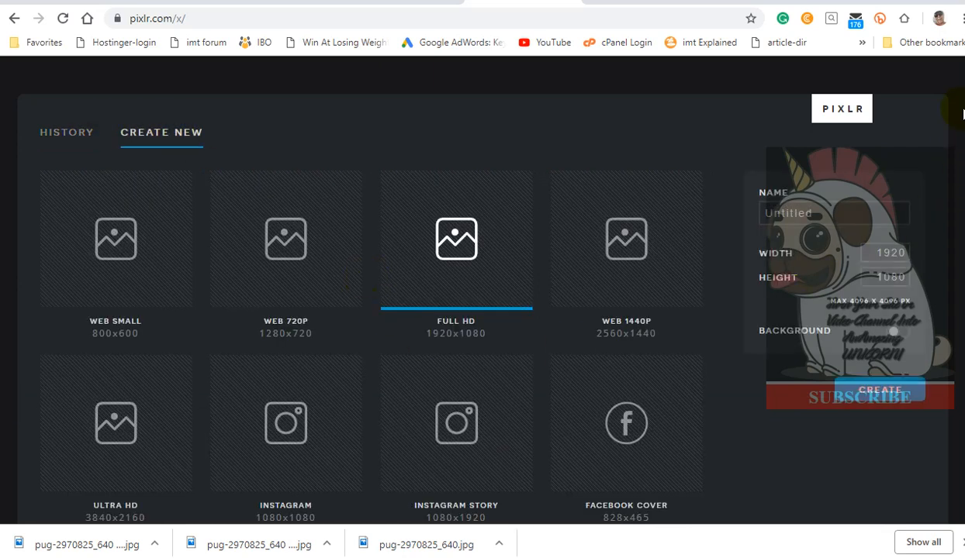
scroll(465, 311, "down", 2)
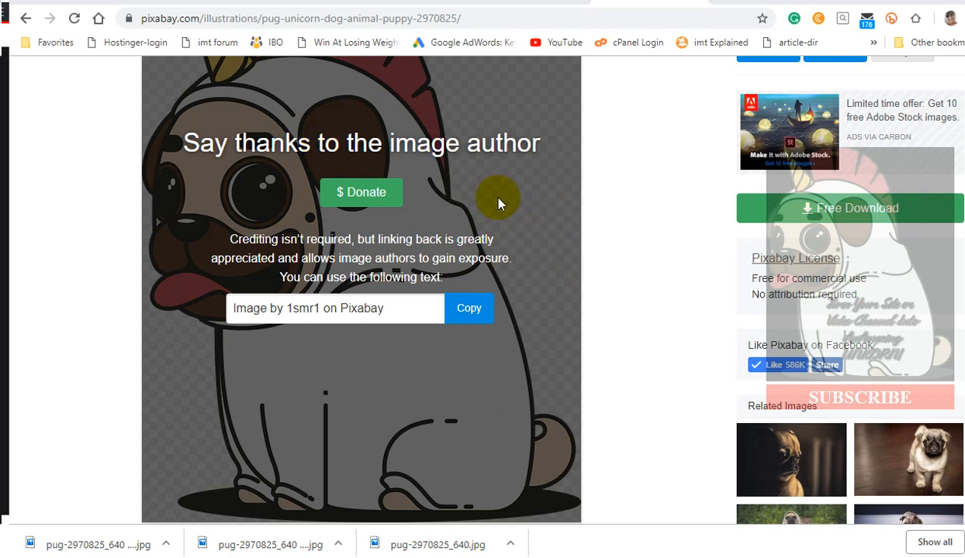
left_click(872, 208)
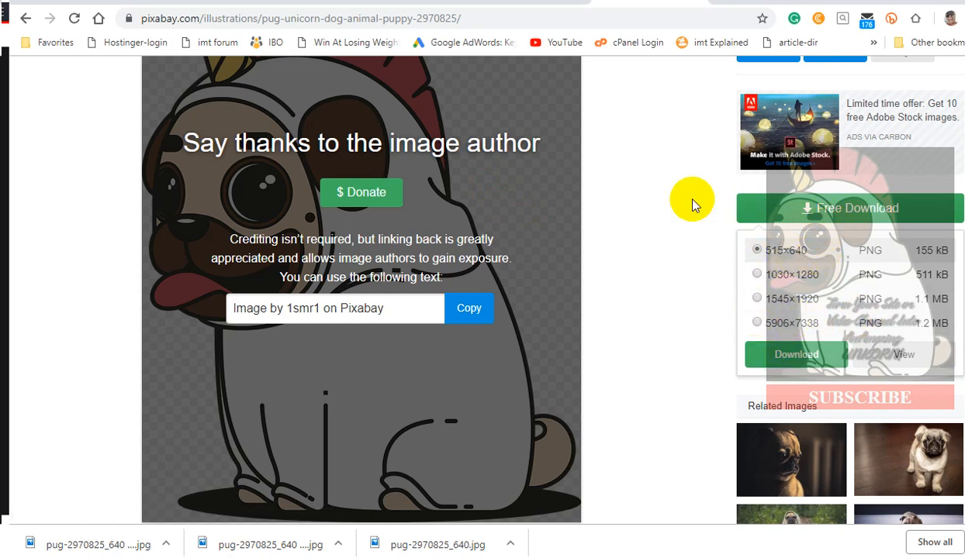
left_click(653, 168)
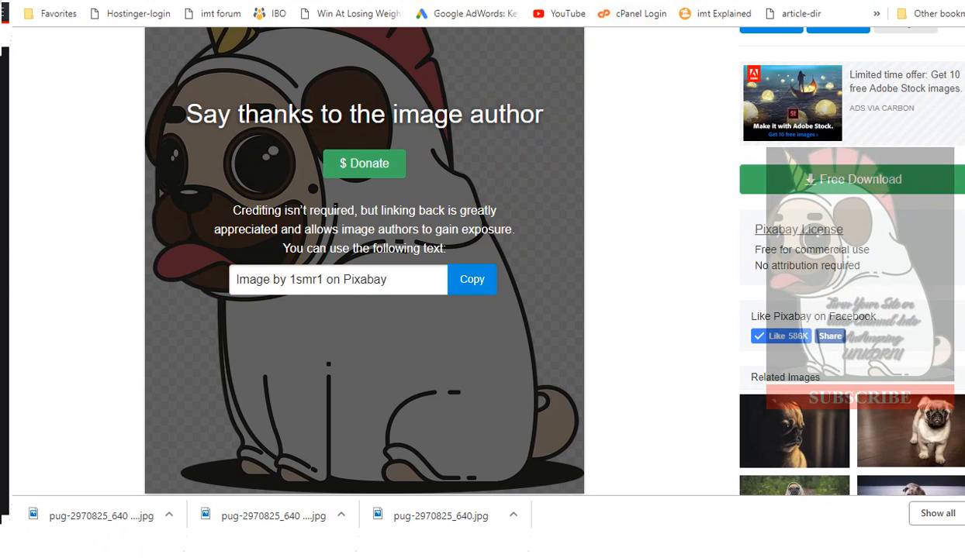
left_click(555, 0)
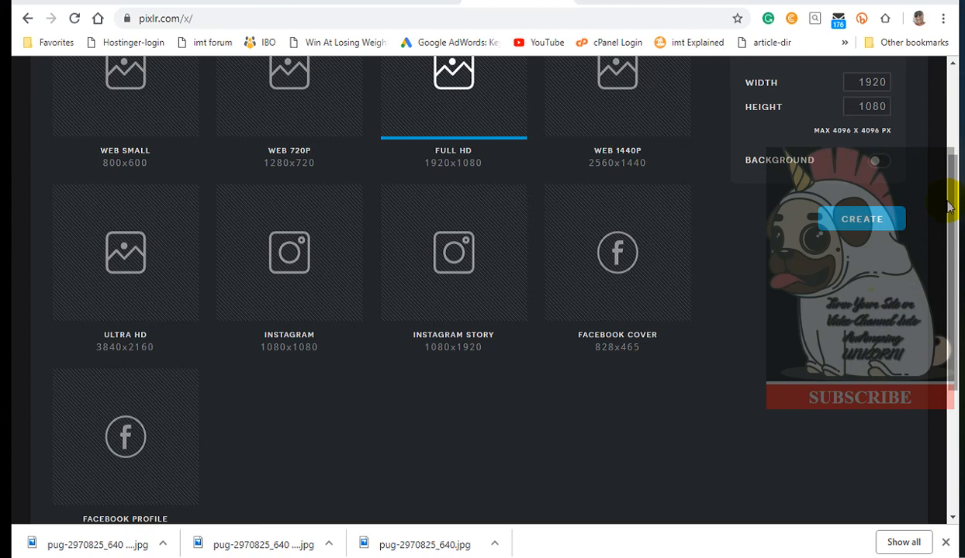
Open the image pug-2970825_640 from the Desktop in Pixlr X.
left_click_drag(954, 209, 950, 335)
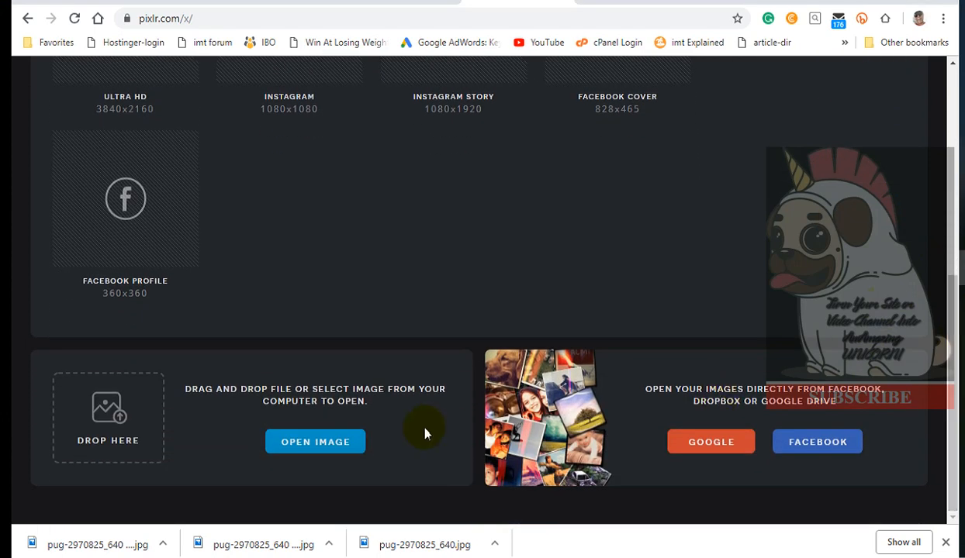
left_click(320, 440)
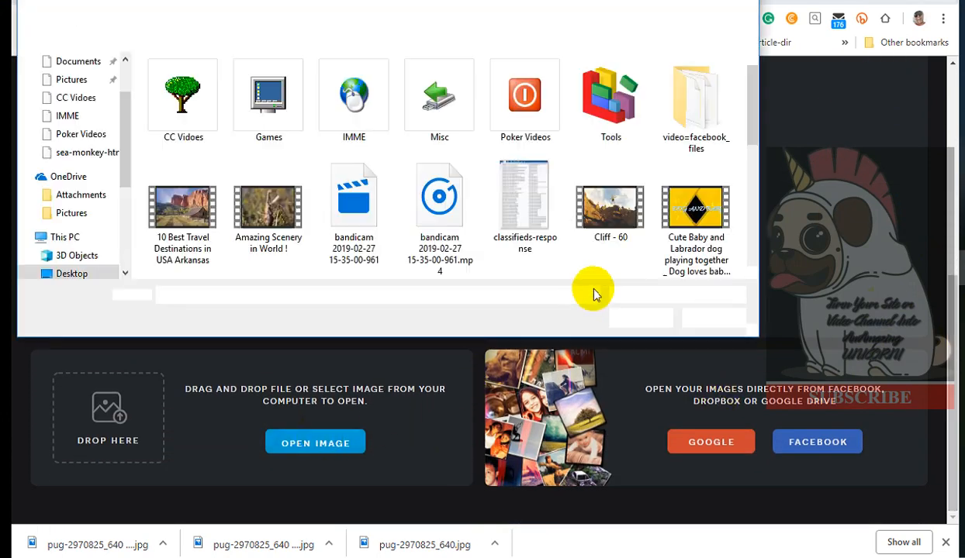
mouse_move(754, 100)
left_mouse_down()
mouse_move(737, 141)
mouse_move(763, 173)
mouse_move(759, 188)
left_mouse_up()
left_click(521, 203)
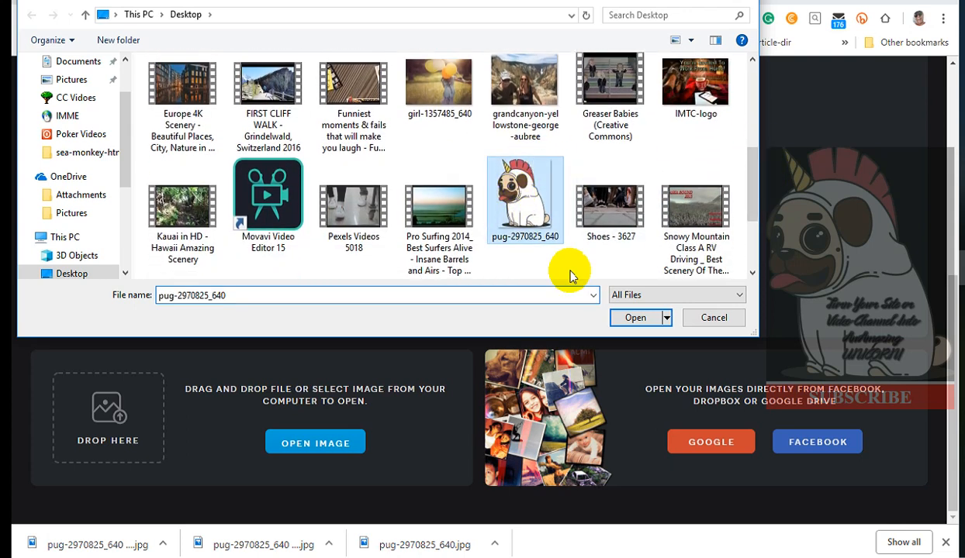
left_click(633, 318)
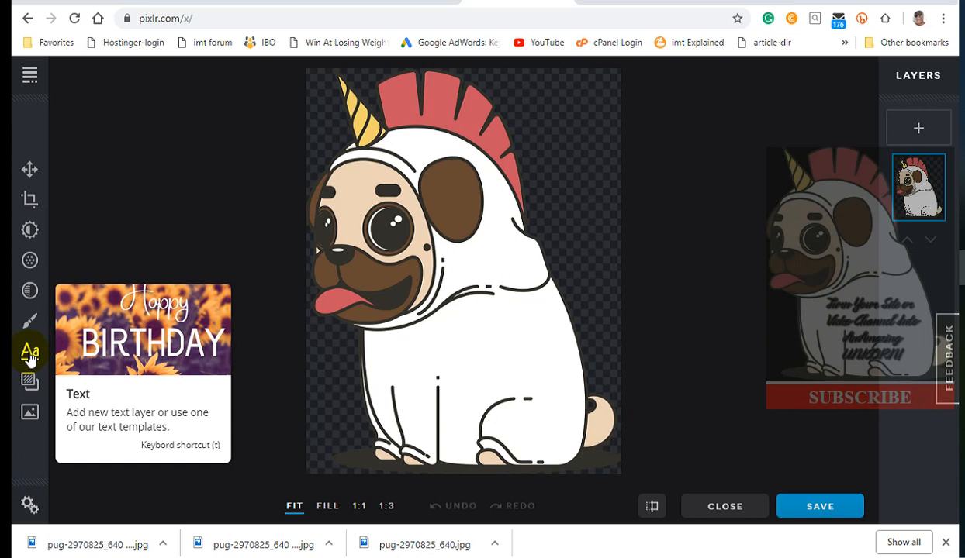
Add a new text layer and clear its default template text.
left_click(30, 354)
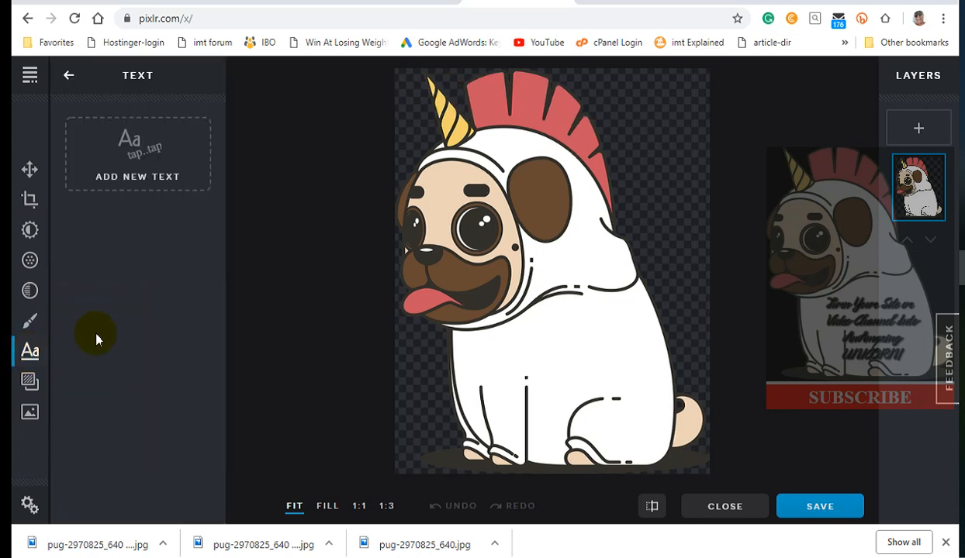
left_click(140, 154)
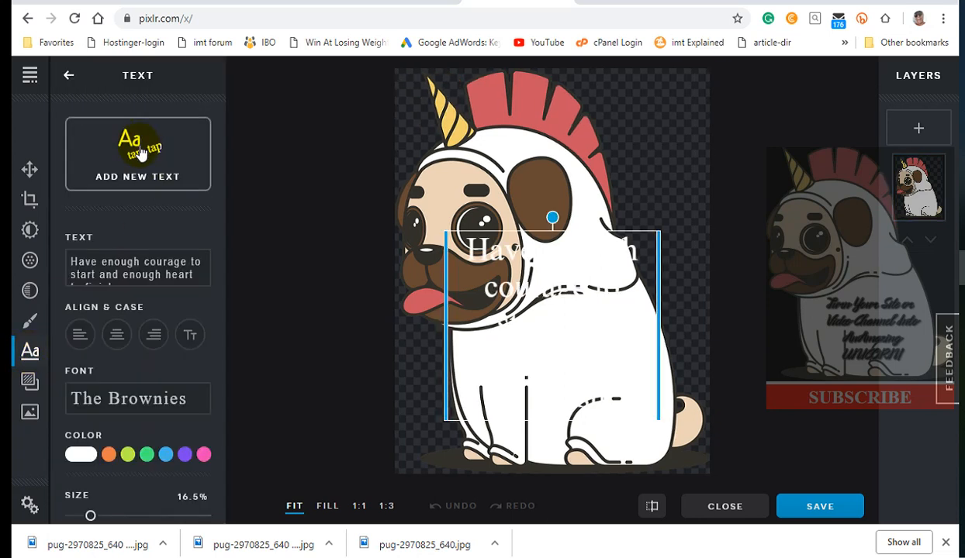
left_click(518, 270)
left_click(71, 263)
left_click_drag(70, 263, 161, 291)
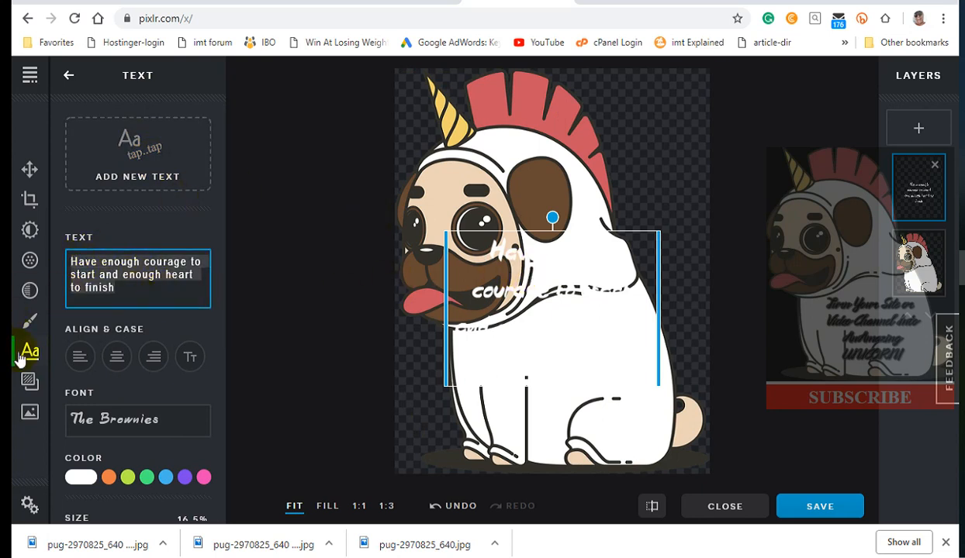
key("BackSpace")
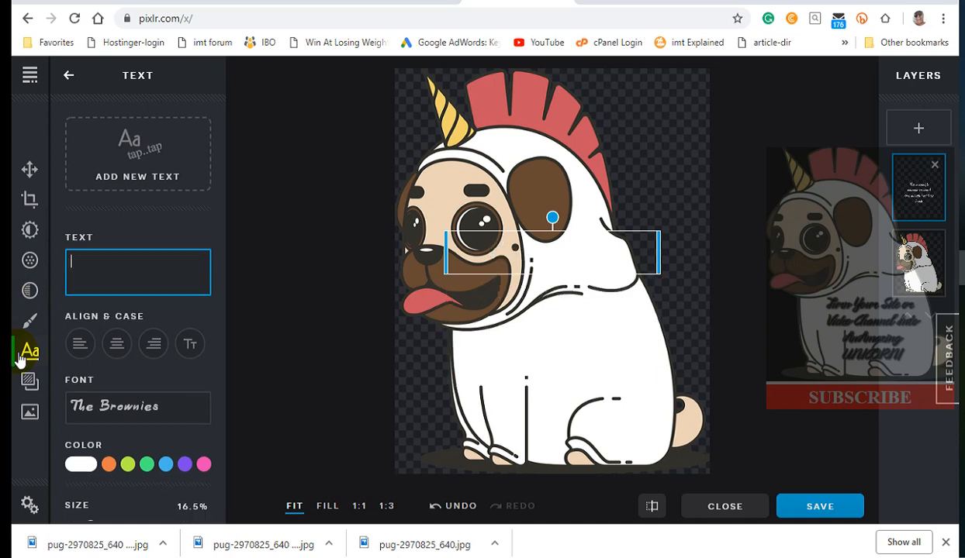
Enter the text "Turn Your Site Or / Channel Into An / Amazing UNICORN!" on three lines.
type("Turn You")
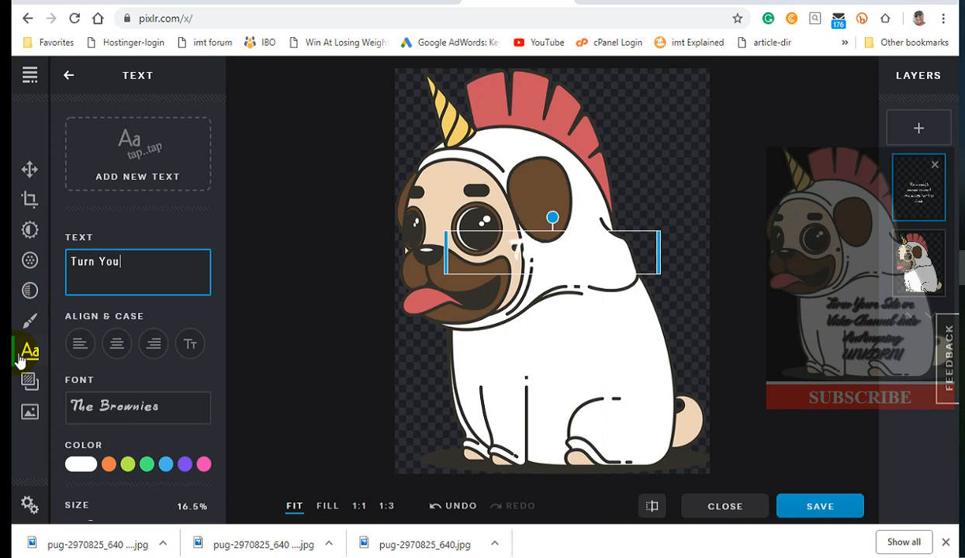
type("r Site ")
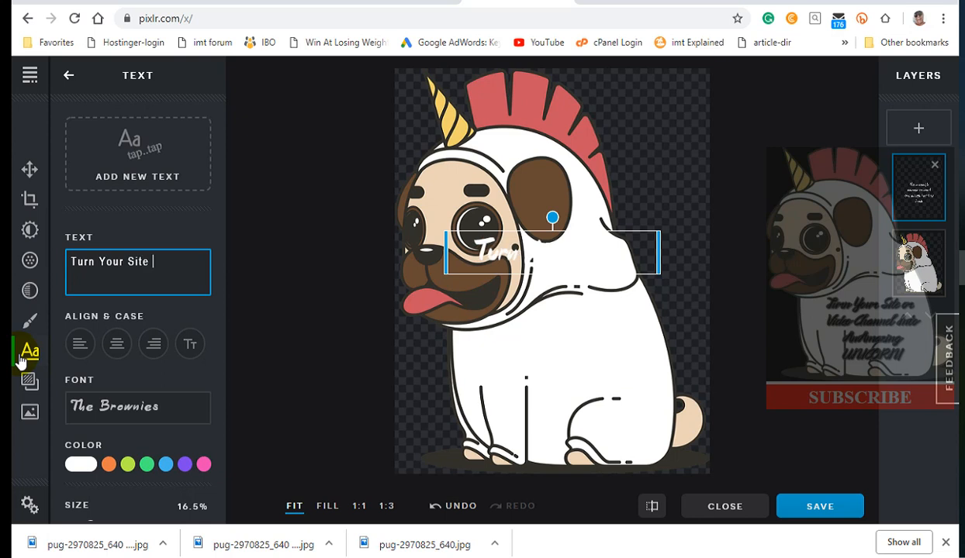
type("O")
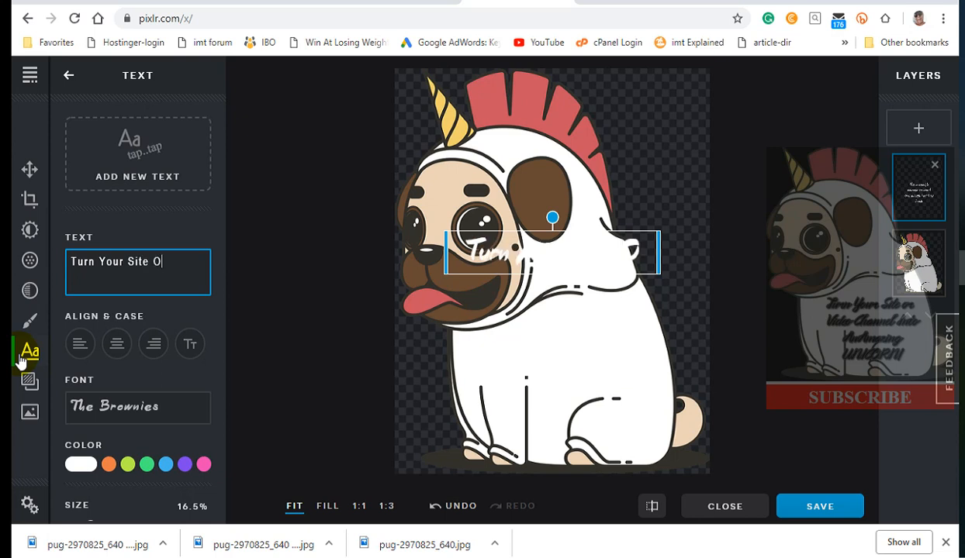
type("r")
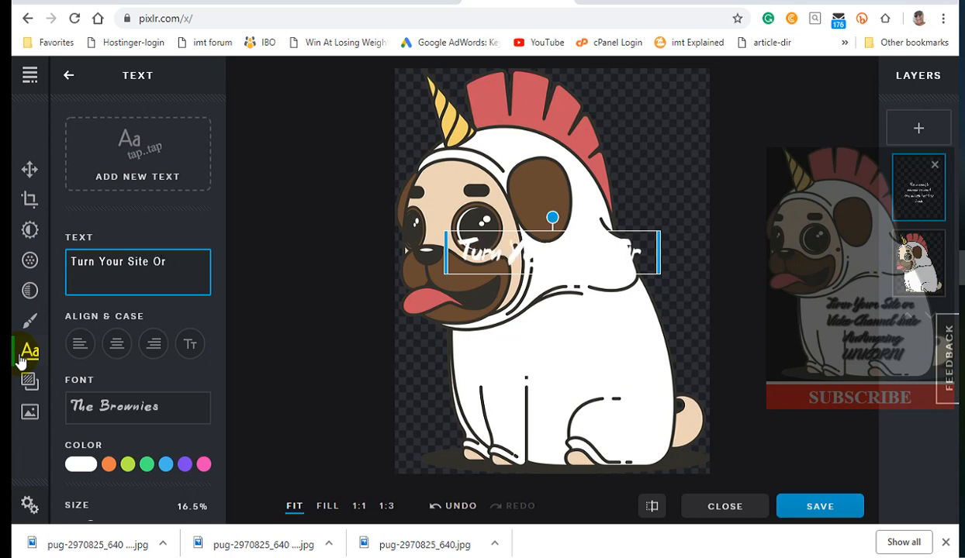
key("Return")
type("C")
type("n")
key("BackSpace")
type("hann")
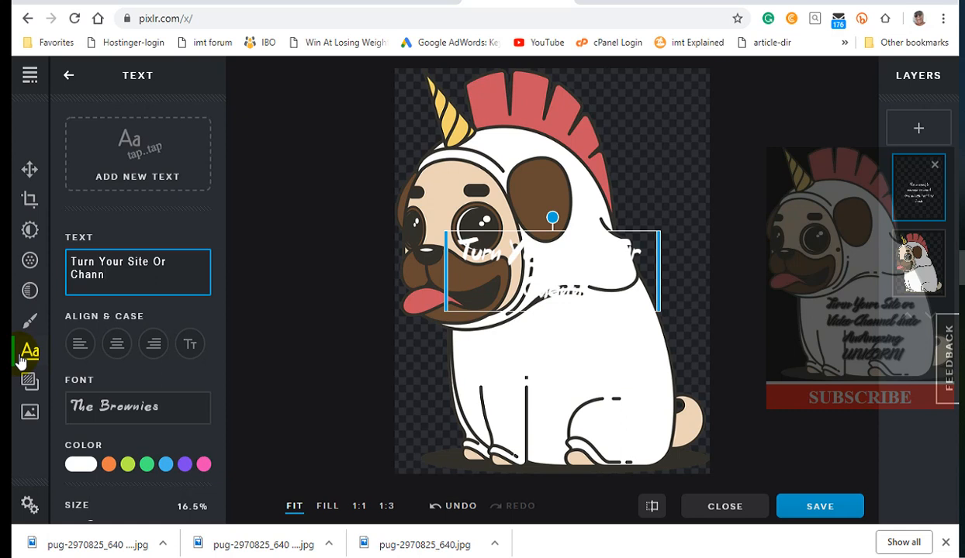
type("el Into An")
key("Return")
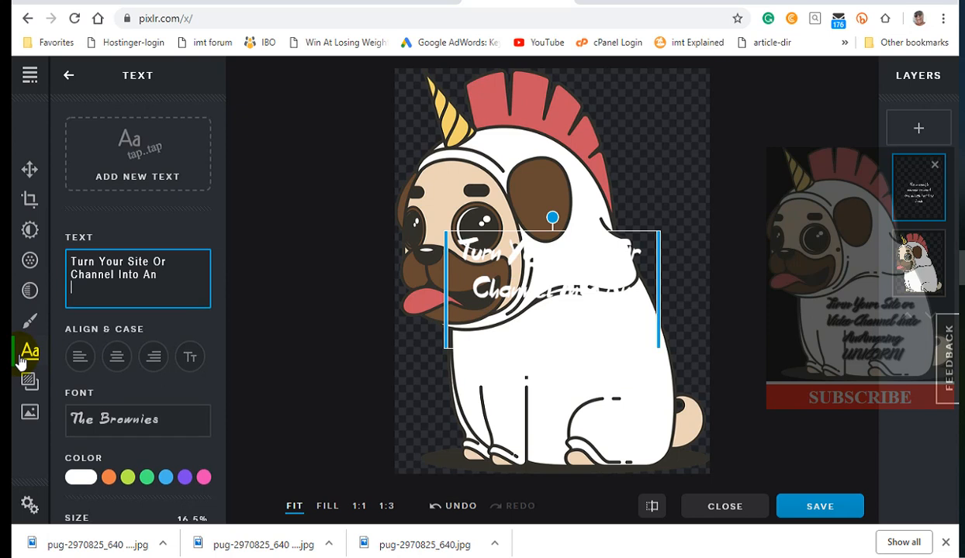
type("Amazing UNICORN!")
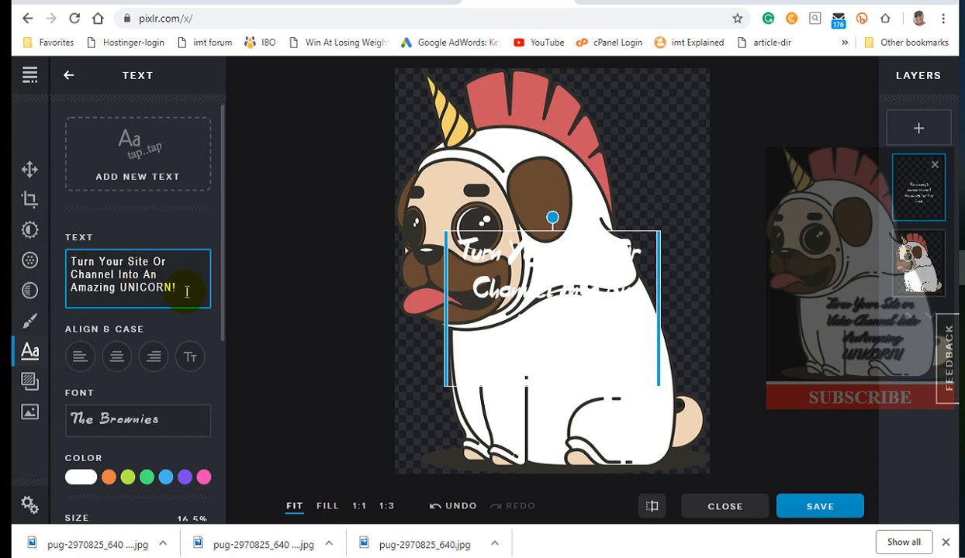
Move the text onto the pug's lower body and change its color to pink.
left_click_drag(555, 276, 573, 364)
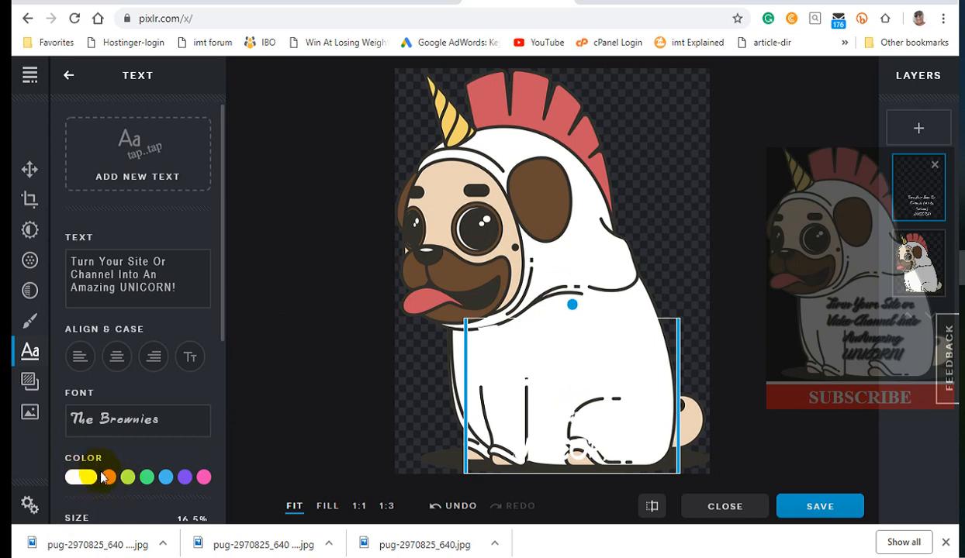
left_click(204, 477)
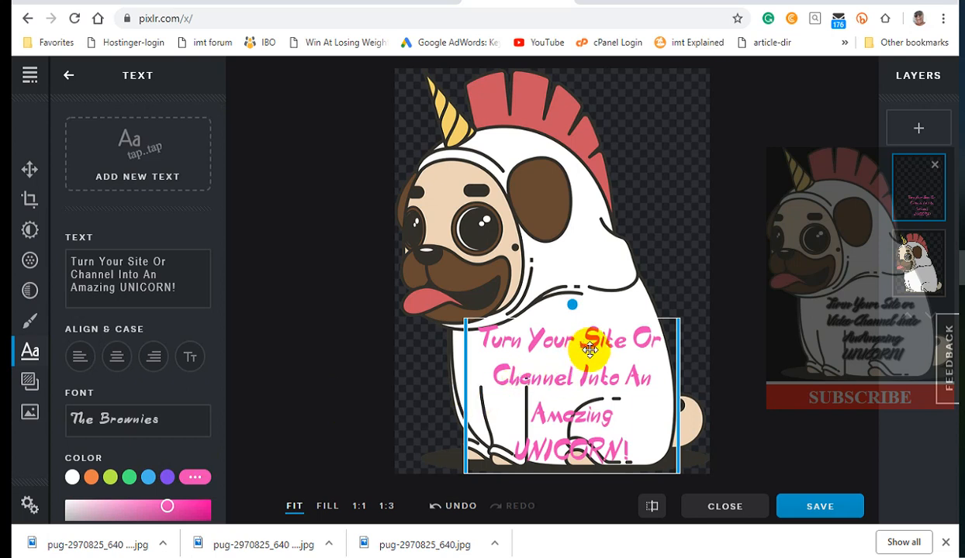
mouse_move(618, 361)
left_mouse_down()
mouse_move(627, 350)
mouse_move(624, 362)
left_mouse_up()
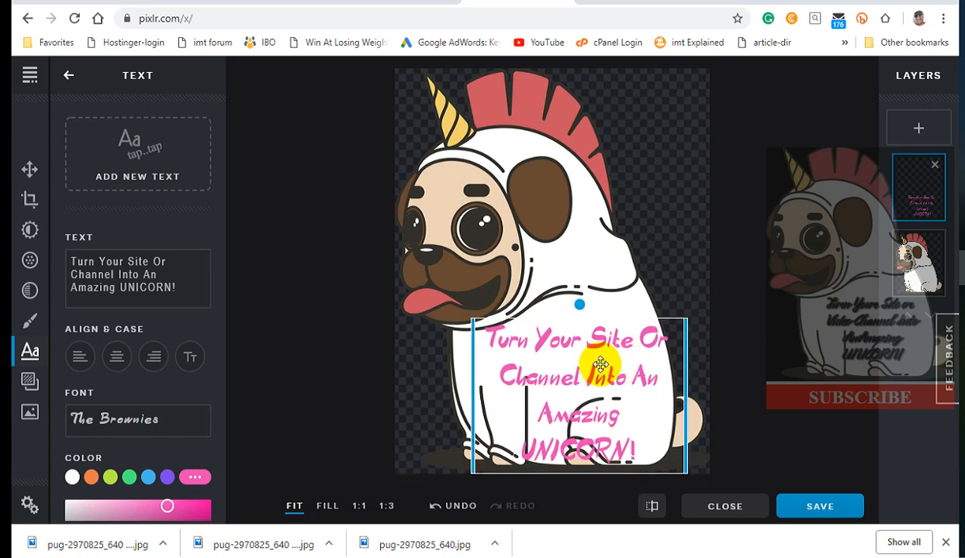
Edit the text so it reads "Turn Your Site Or / Channel Into An / Amazing UNICORN!" on three lines.
left_click(126, 289)
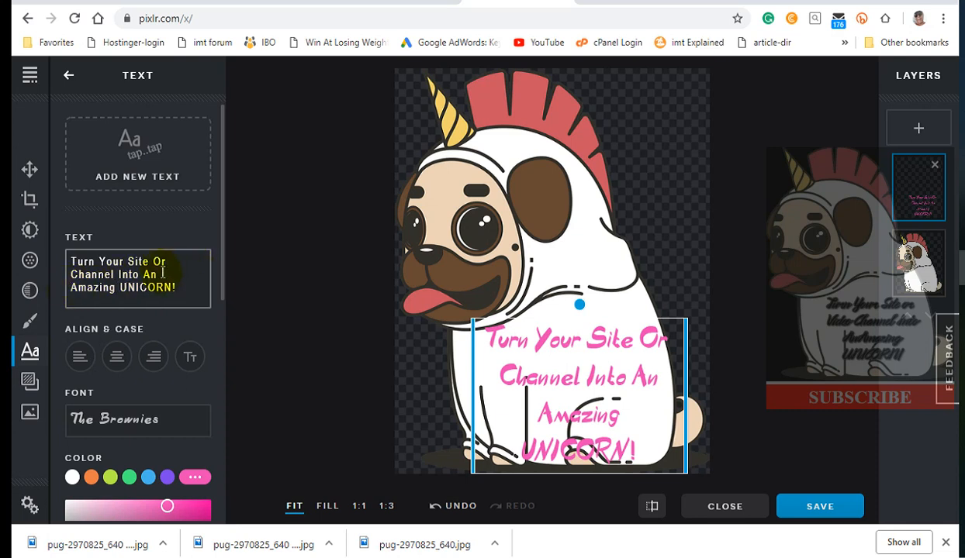
left_click(75, 296)
key("BackSpace")
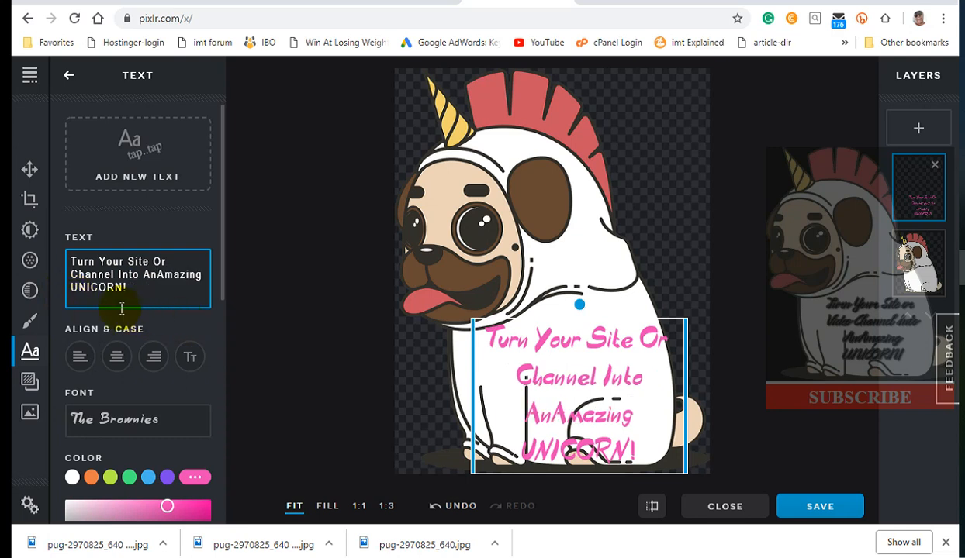
left_click(121, 290)
type("\\")
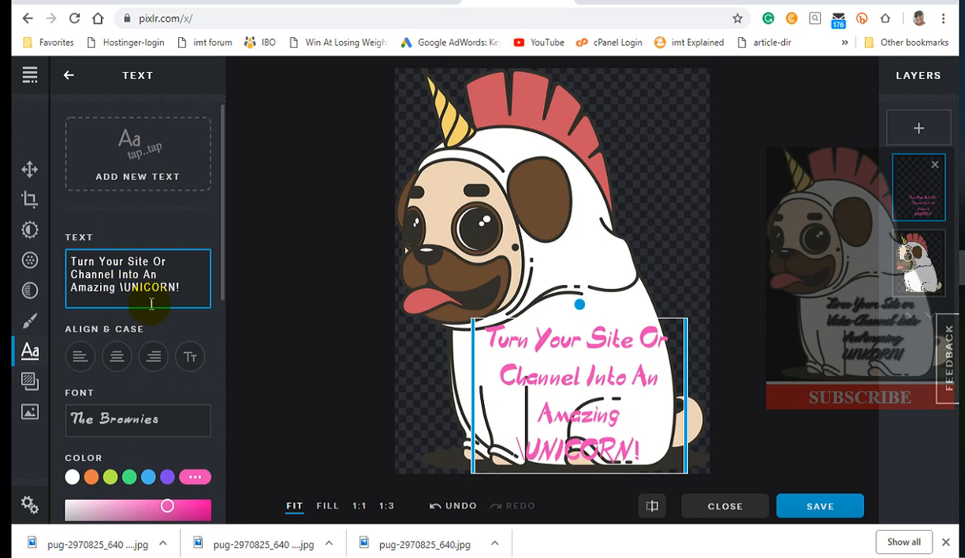
key("BackSpace")
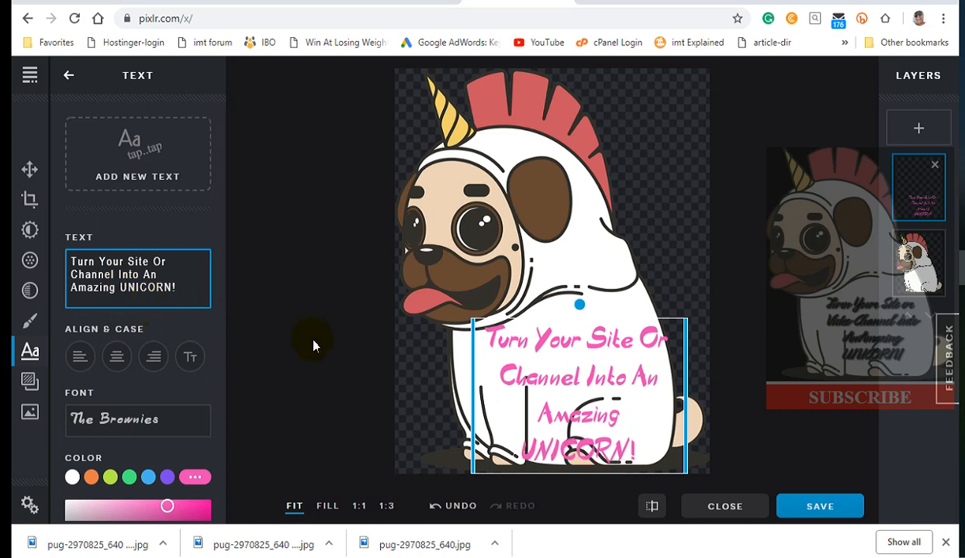
key("BackSpace")
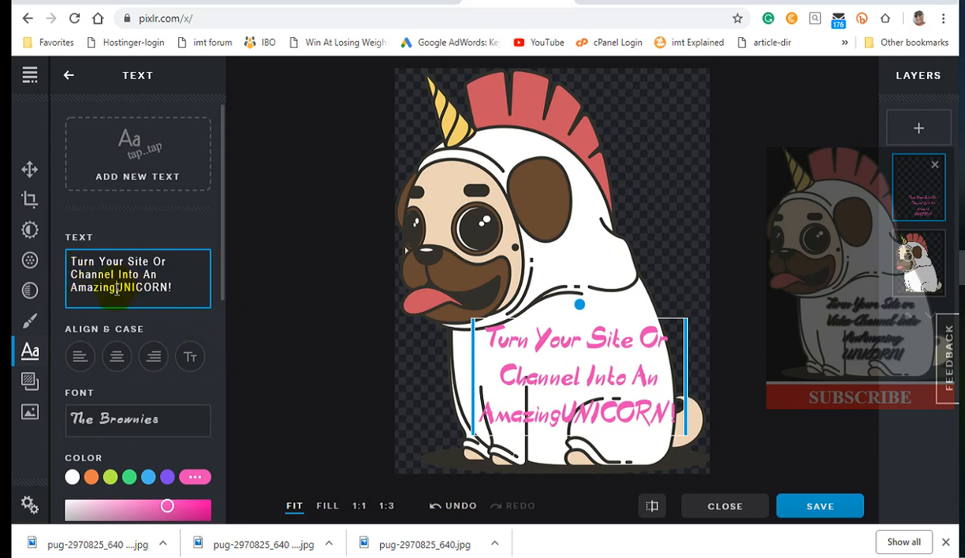
Widen the text box and reposition the text on the pug's lower body.
left_click_drag(469, 375, 455, 380)
left_click_drag(566, 326, 565, 335)
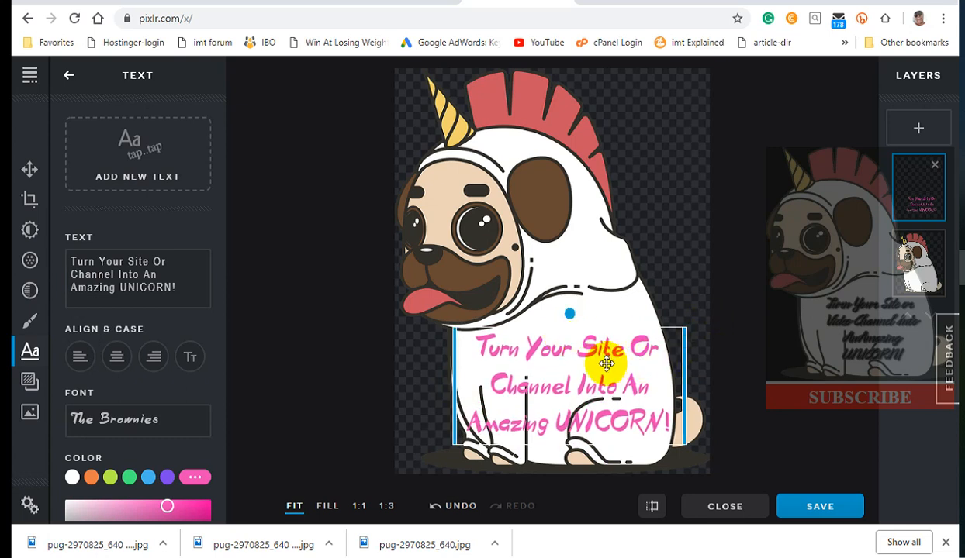
left_click_drag(605, 362, 606, 363)
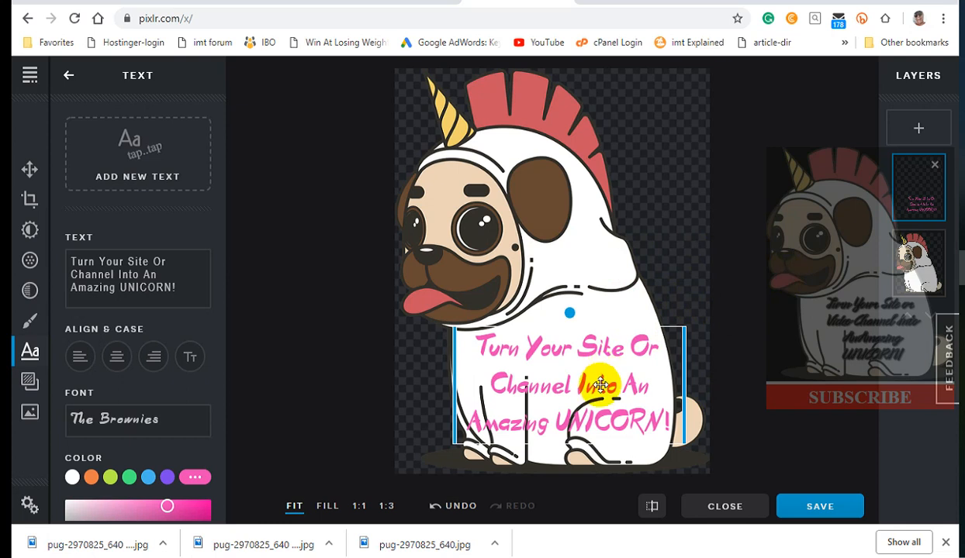
left_click(814, 502)
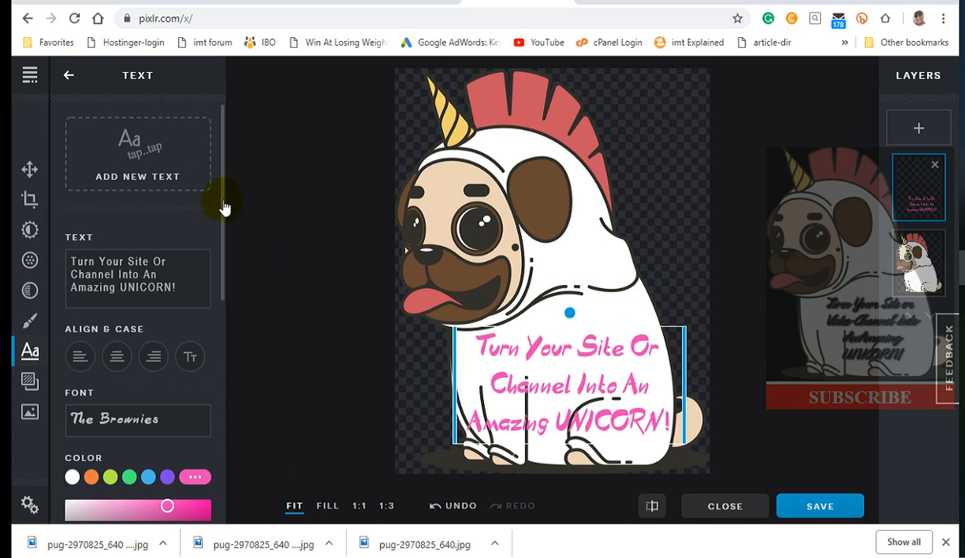
left_click_drag(224, 211, 259, 418)
left_click(196, 358)
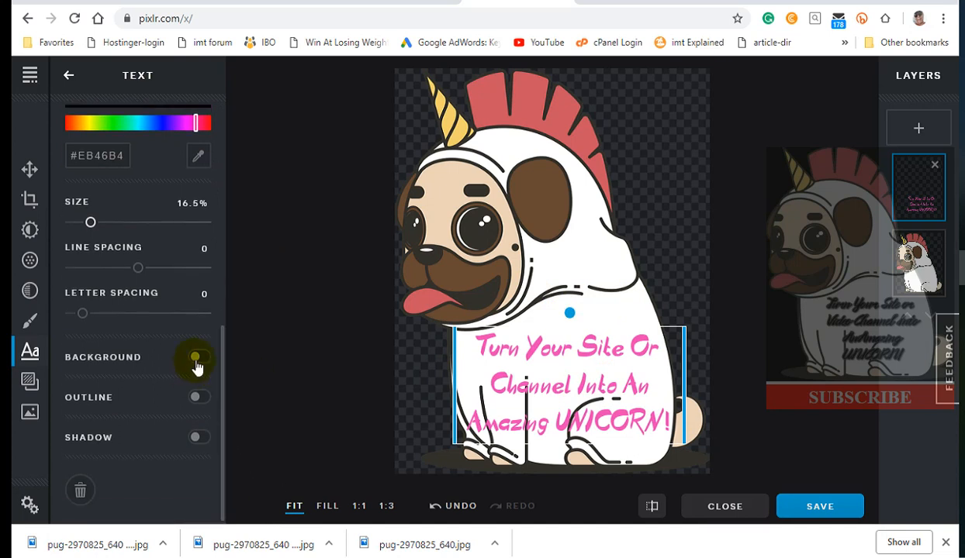
left_click(200, 360)
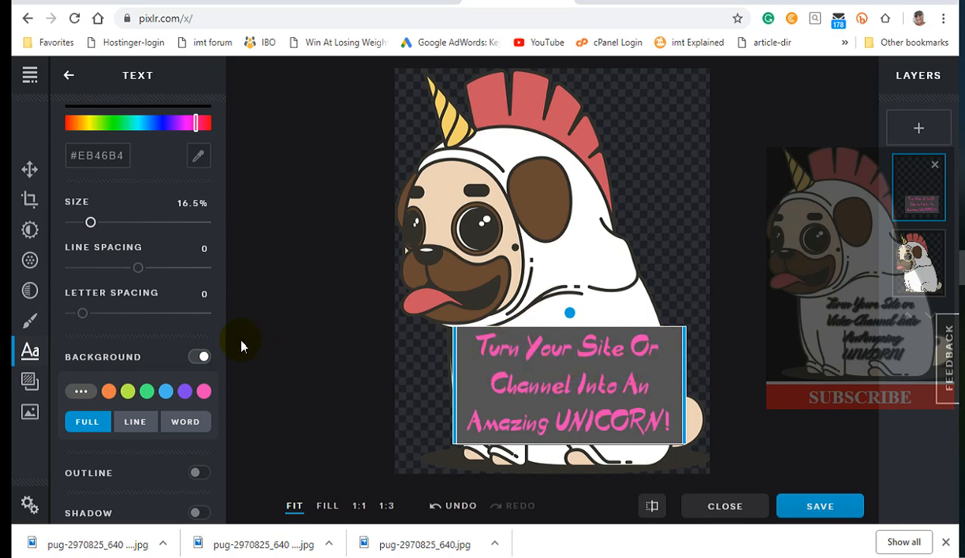
left_click(199, 359)
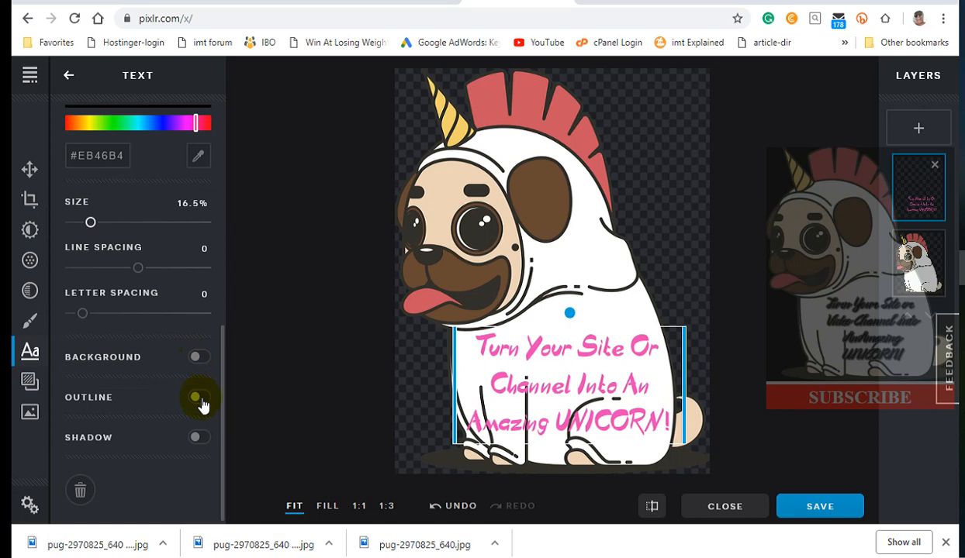
Turn on a text outline and set the outline size to 4.
left_click(201, 400)
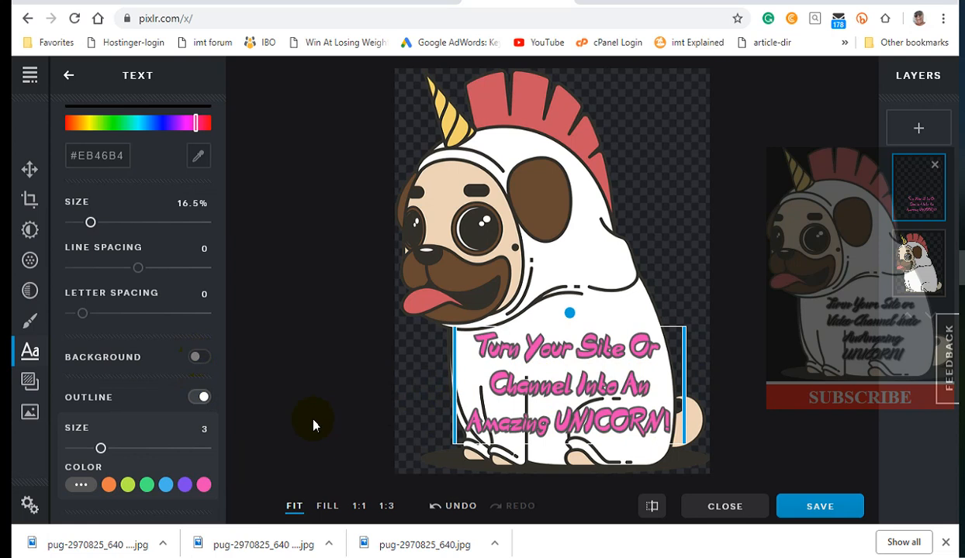
left_click(110, 451)
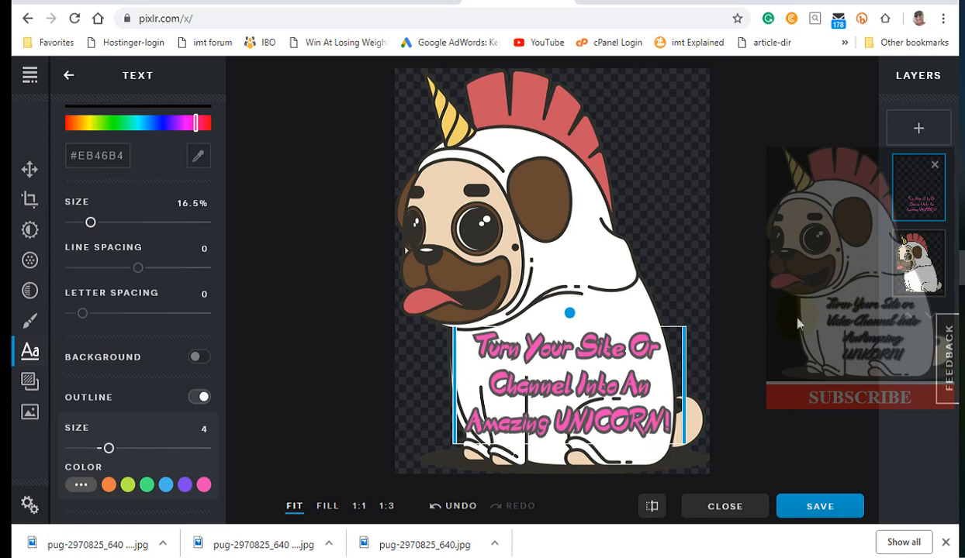
left_click_drag(615, 378, 613, 377)
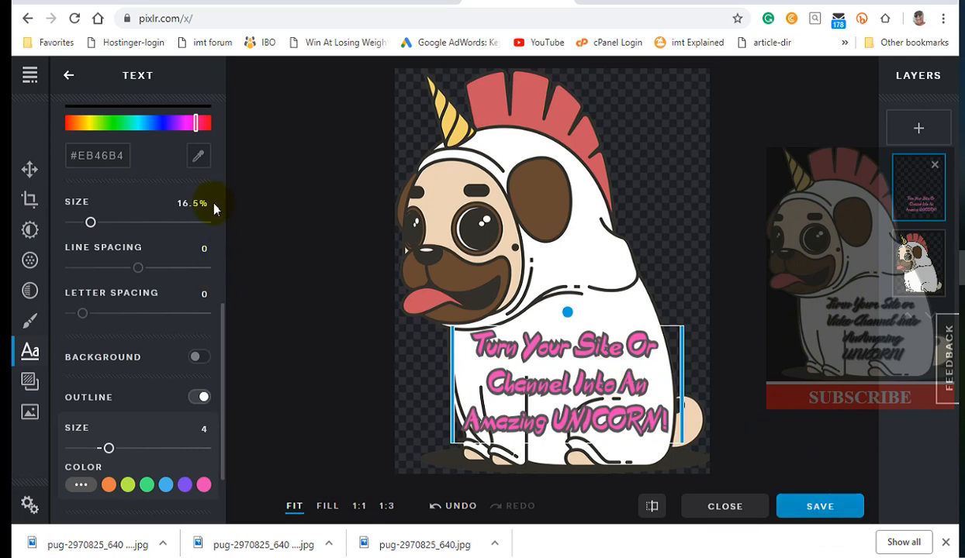
left_click_drag(223, 331, 225, 401)
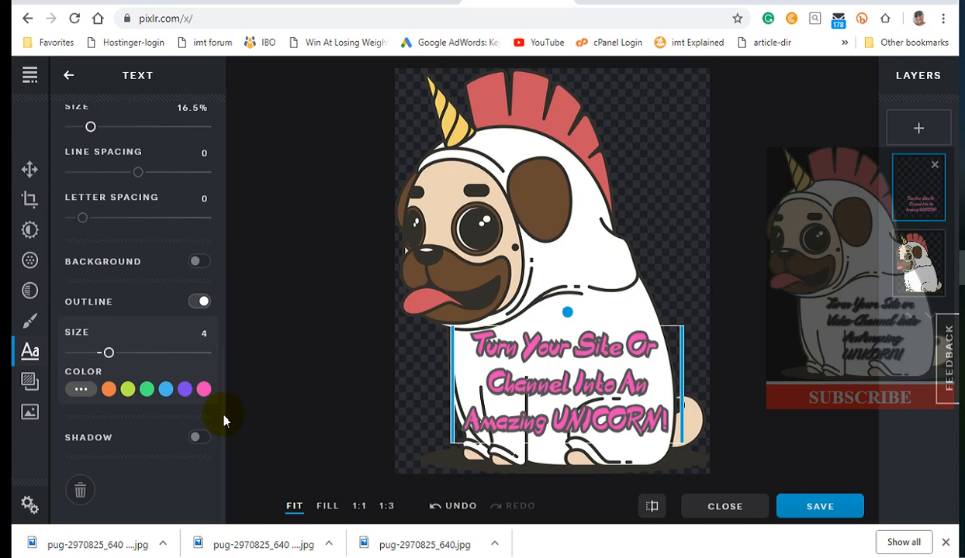
left_click(200, 438)
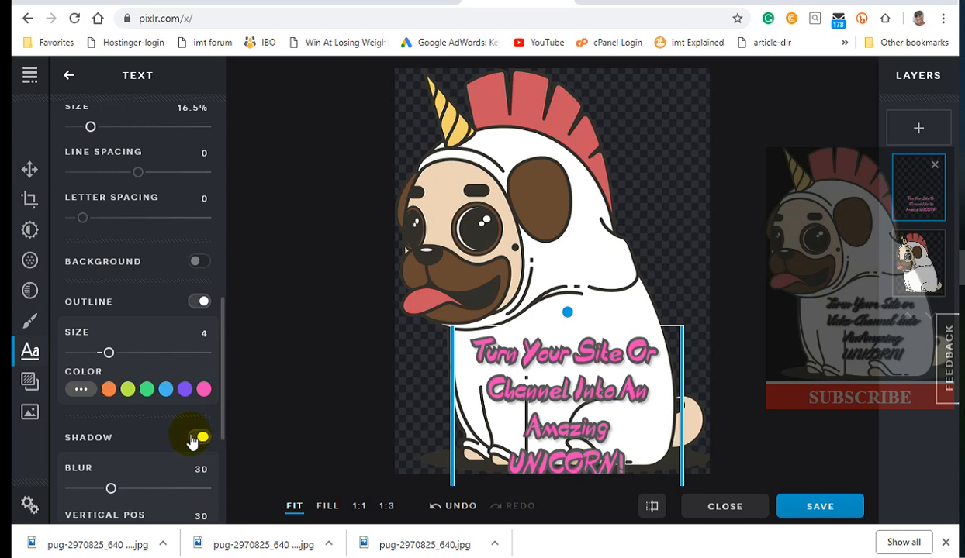
left_click(195, 438)
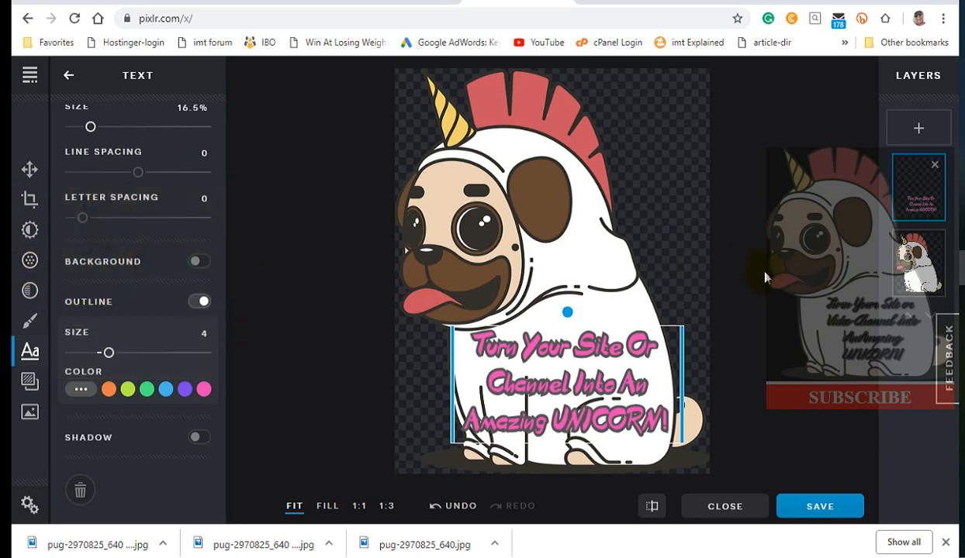
Save the image as a high-quality JPG with the image width set to 250.
left_click(823, 510)
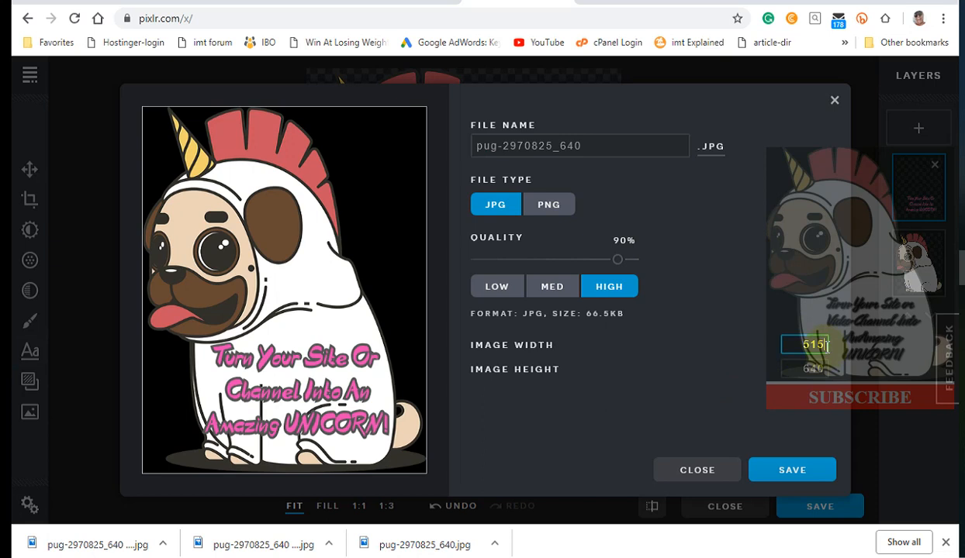
key("BackSpace")
key("BackSpace")
key("BackSpace")
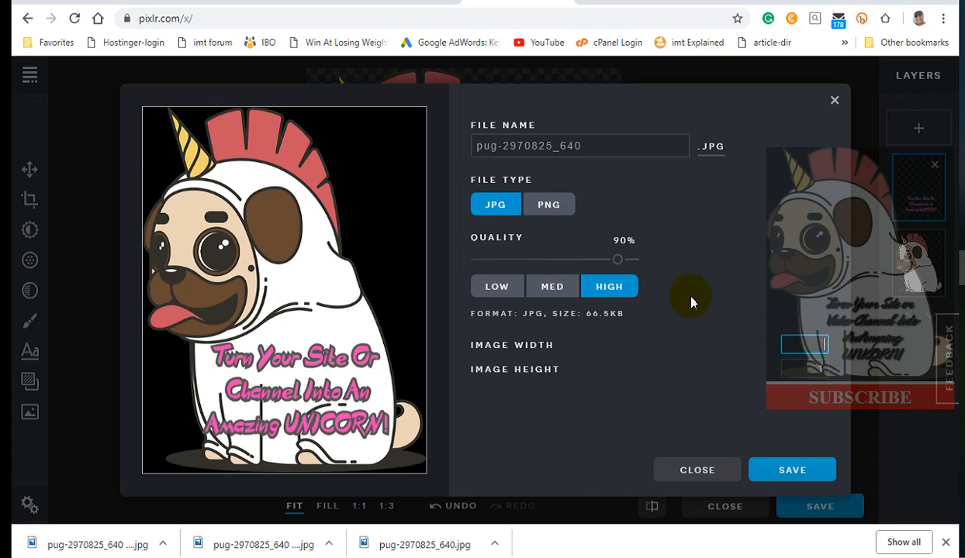
type("250")
left_click(799, 476)
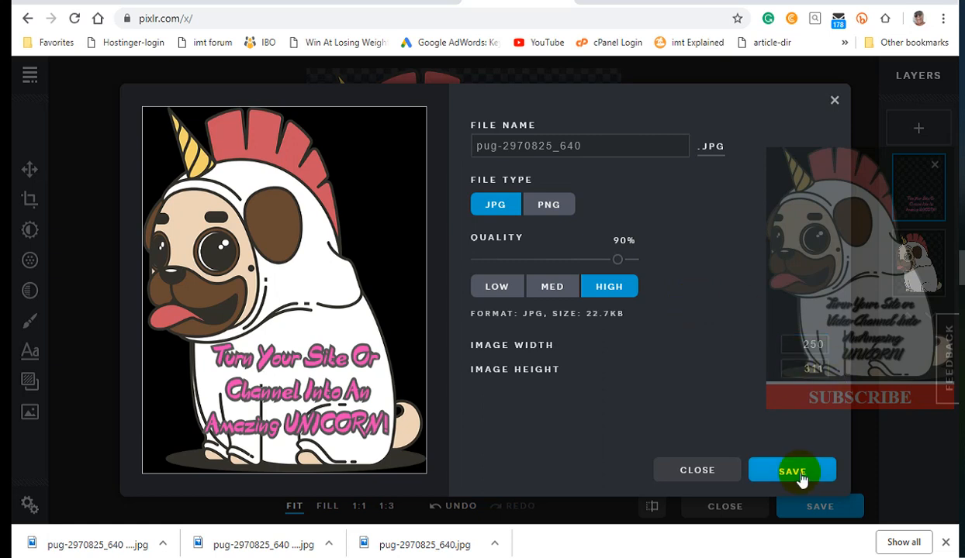
left_click(801, 479)
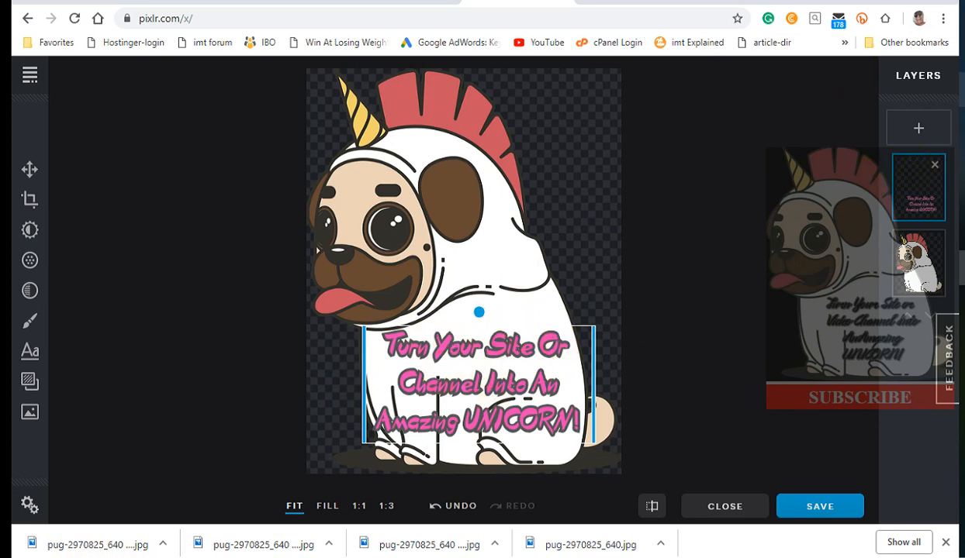
Switch to the Imgur post in the browser and resize its window beside the Pixlr editor.
left_click(879, 150)
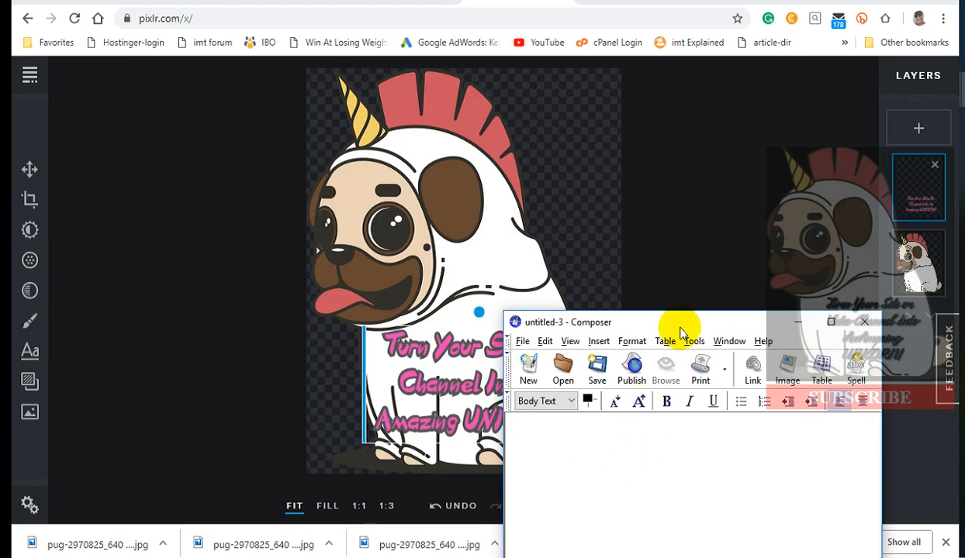
left_click_drag(683, 324, 672, 162)
left_click_drag(675, 120, 678, 98)
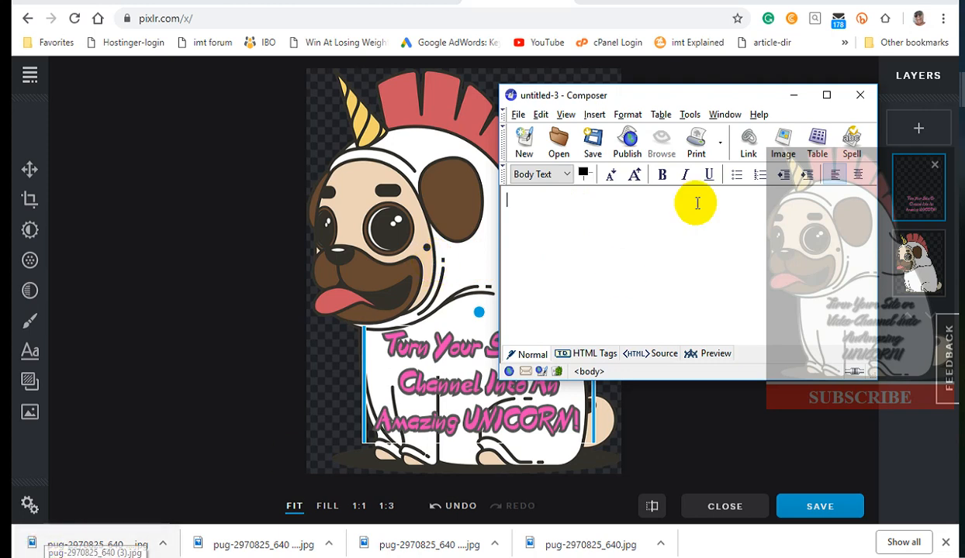
left_click(744, 16)
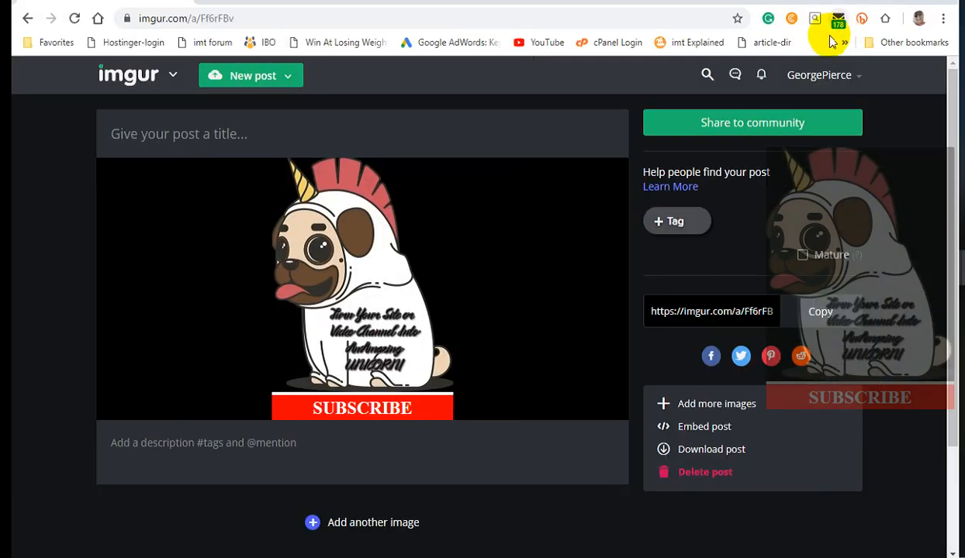
left_click_drag(788, 10, 785, 121)
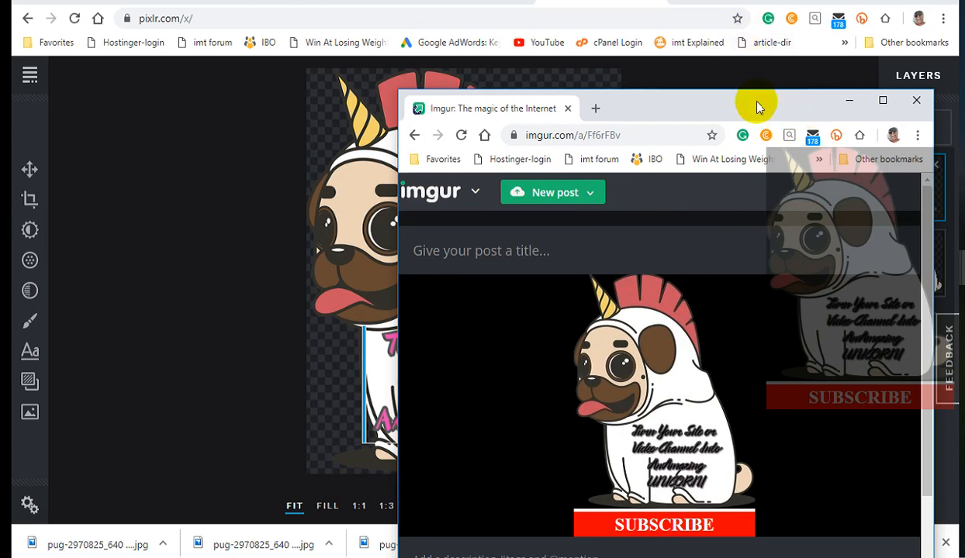
left_click_drag(706, 113, 650, 13)
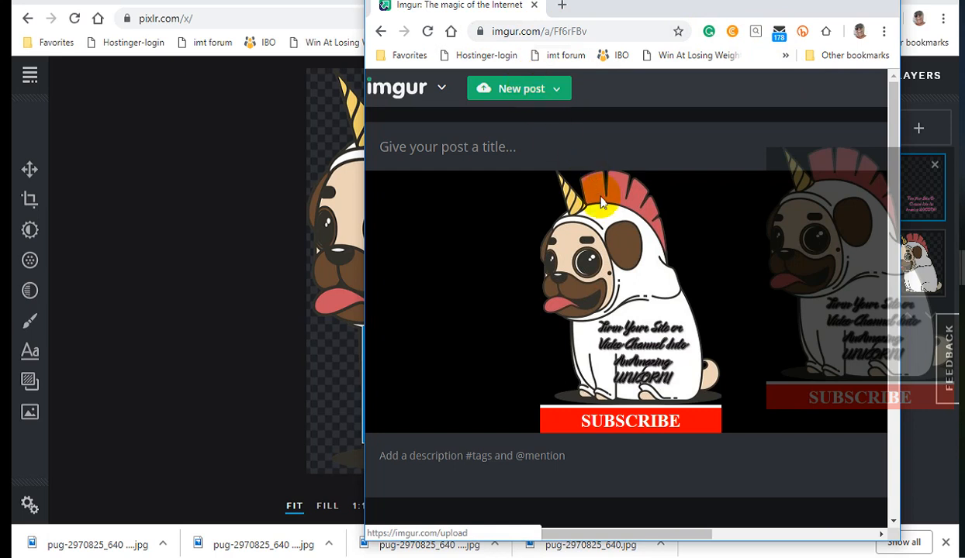
Start a new Imgur post and try dragging the saved pug JPG from the downloads bar onto the uploader.
mouse_move(624, 326)
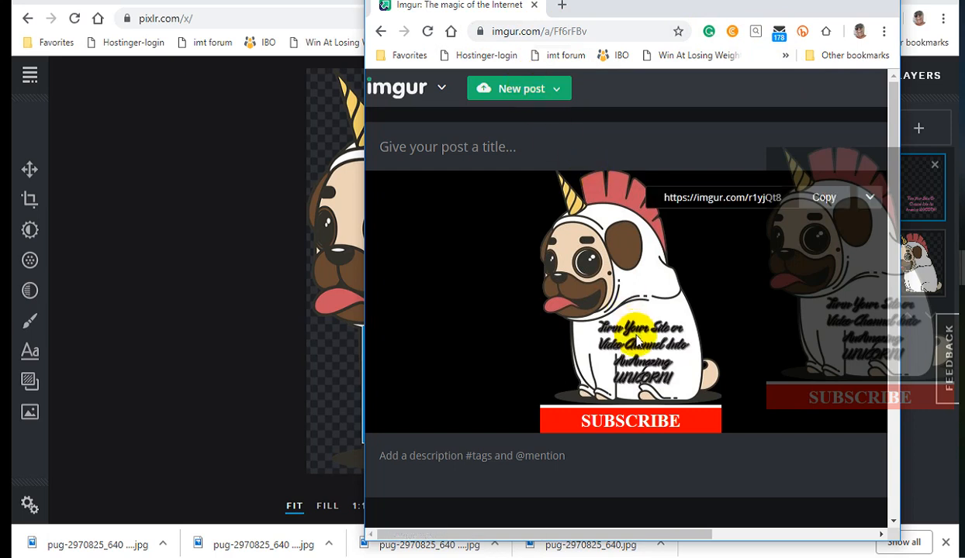
left_click(511, 93)
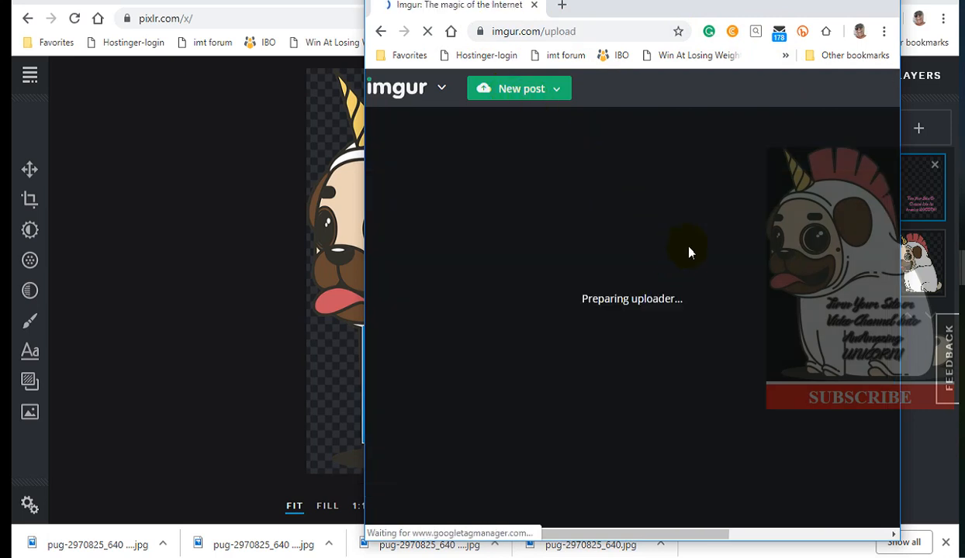
left_click_drag(14, 550, 689, 221)
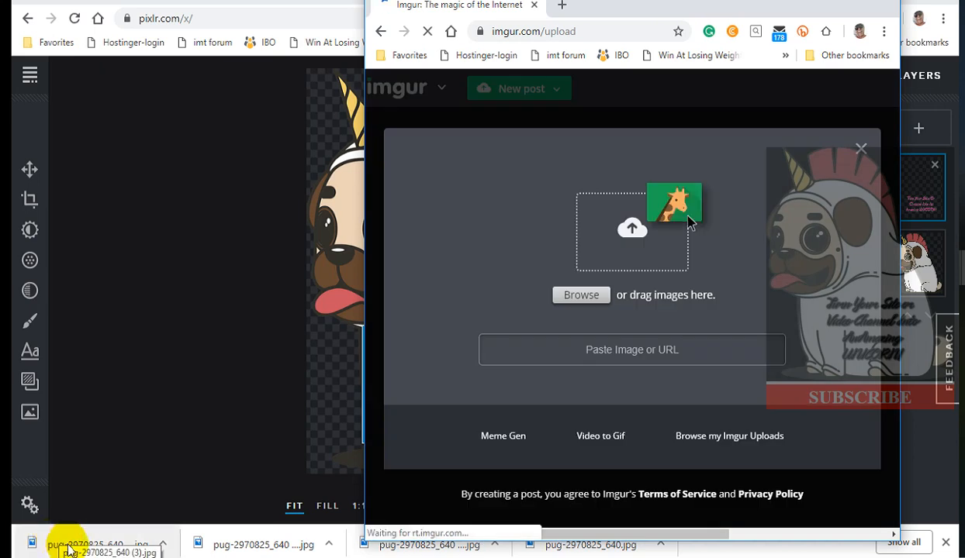
Switch back to the Pixlr editor window.
left_click(66, 545)
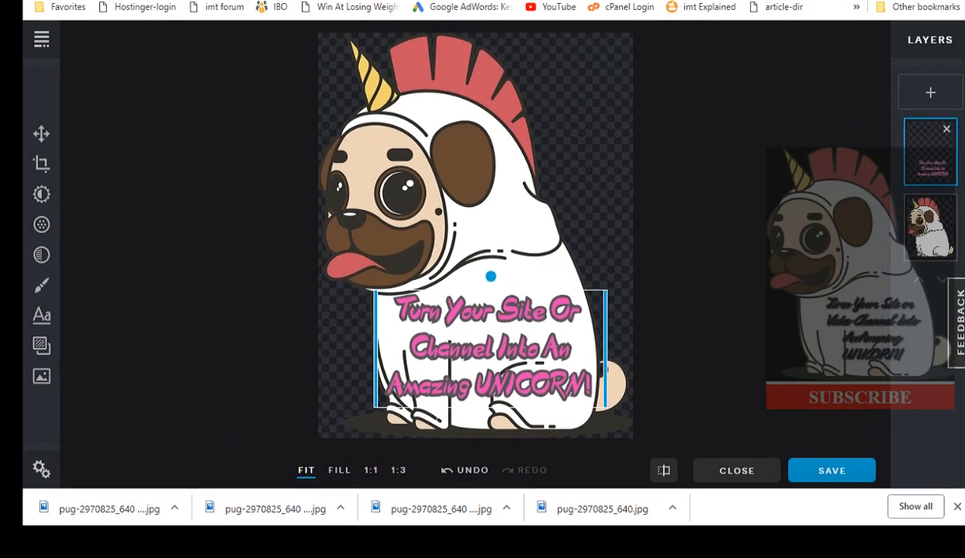
left_click(837, 2)
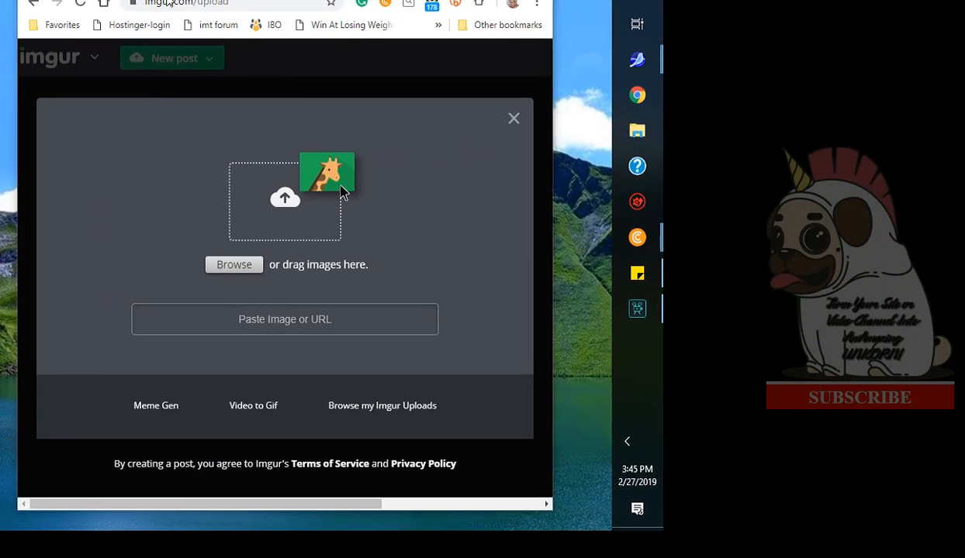
left_click(45, 197)
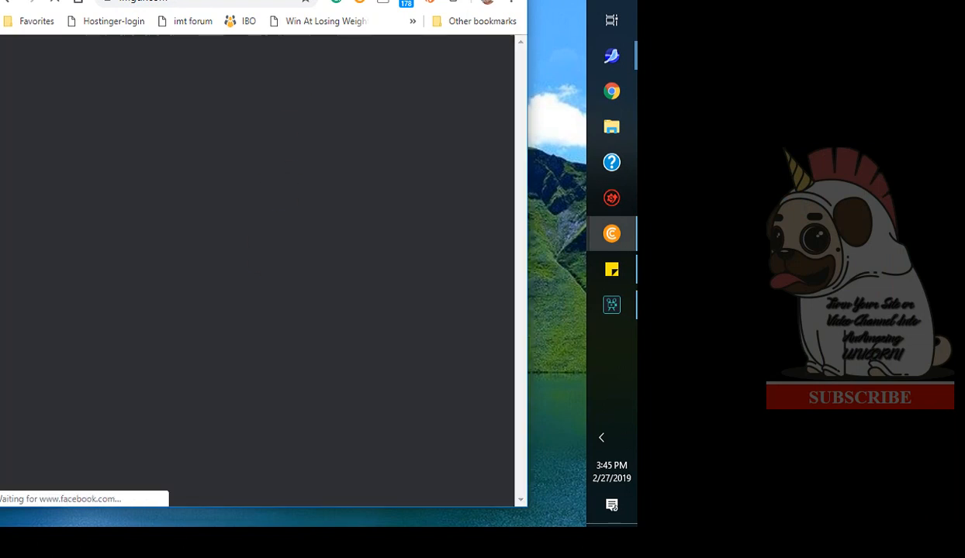
left_click_drag(310, 0, 315, 0)
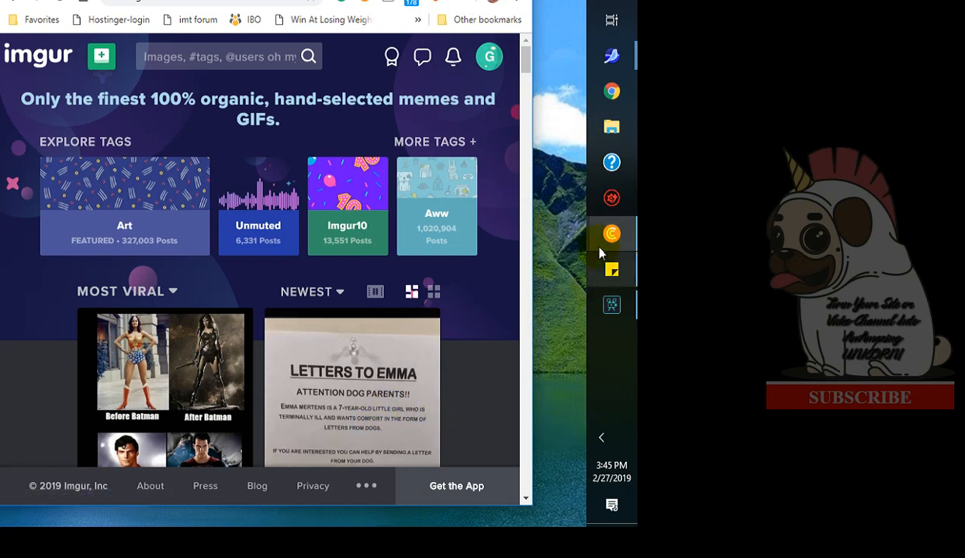
mouse_move(612, 241)
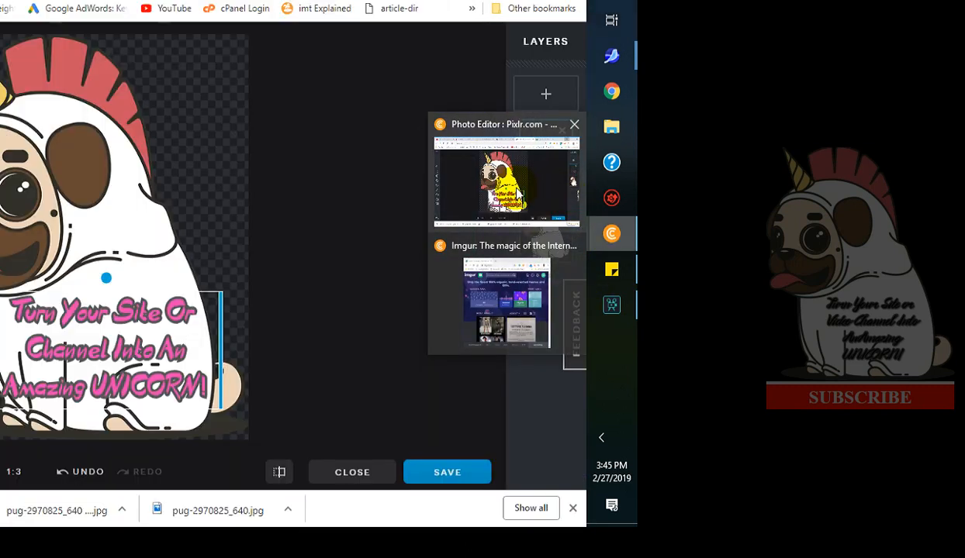
left_click(515, 193)
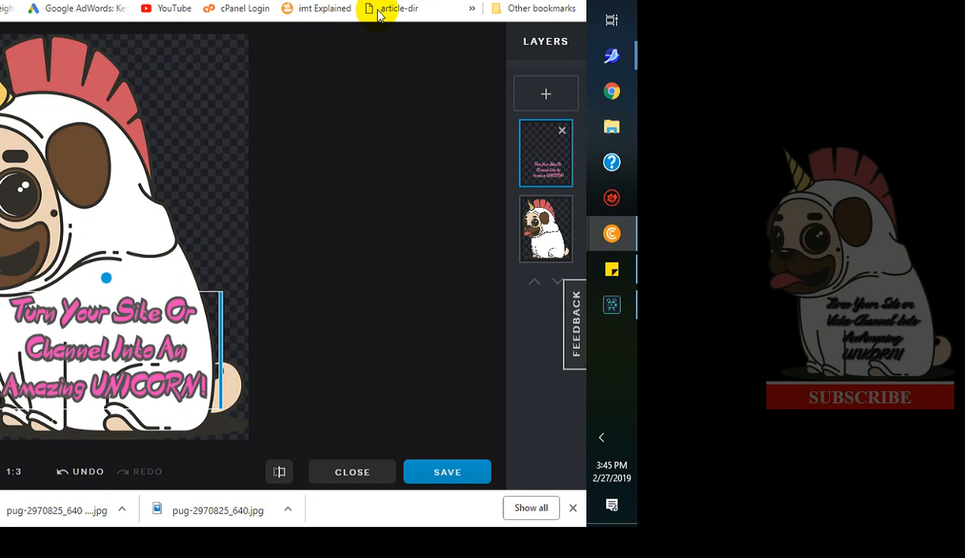
left_click(534, 0)
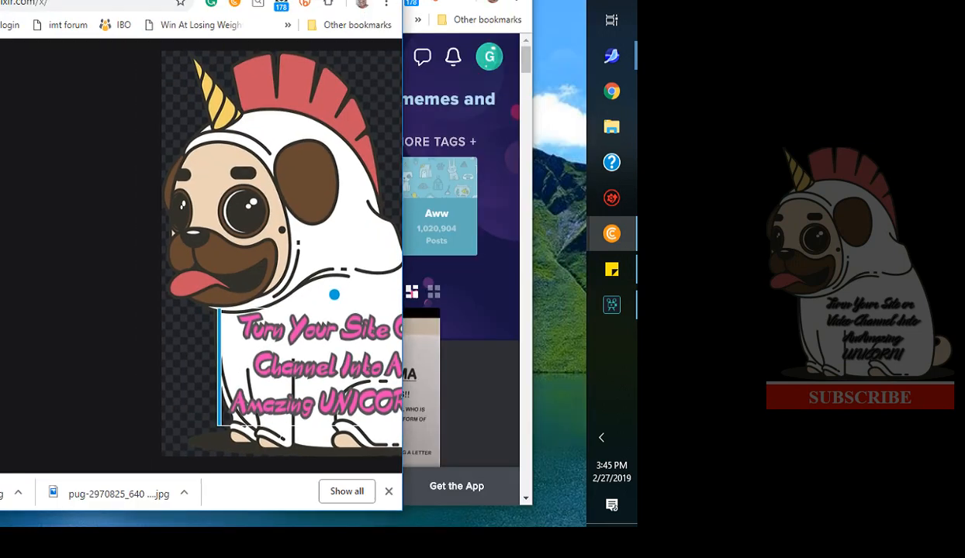
Upload the saved pug JPG from the downloads bar into the Imgur post.
left_click_drag(119, 494, 457, 285)
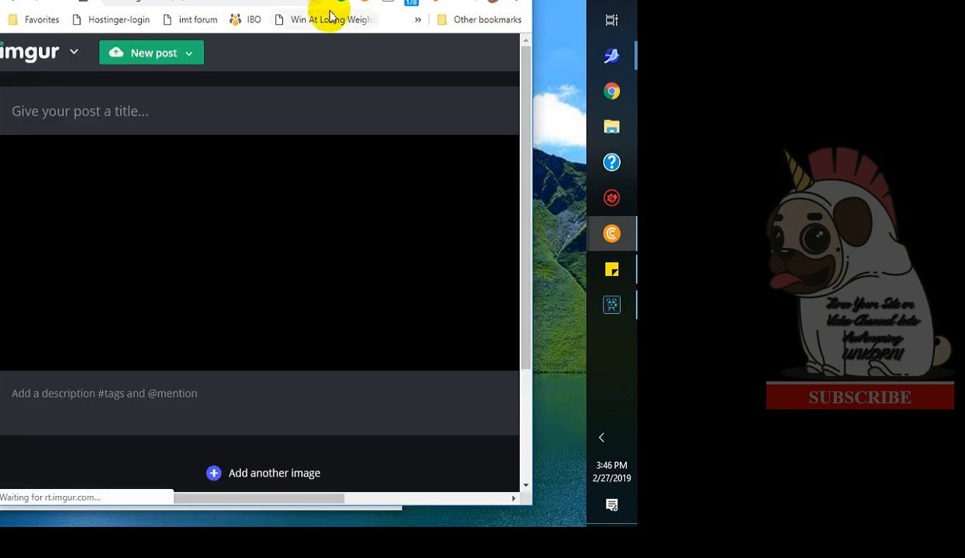
mouse_move(255, 297)
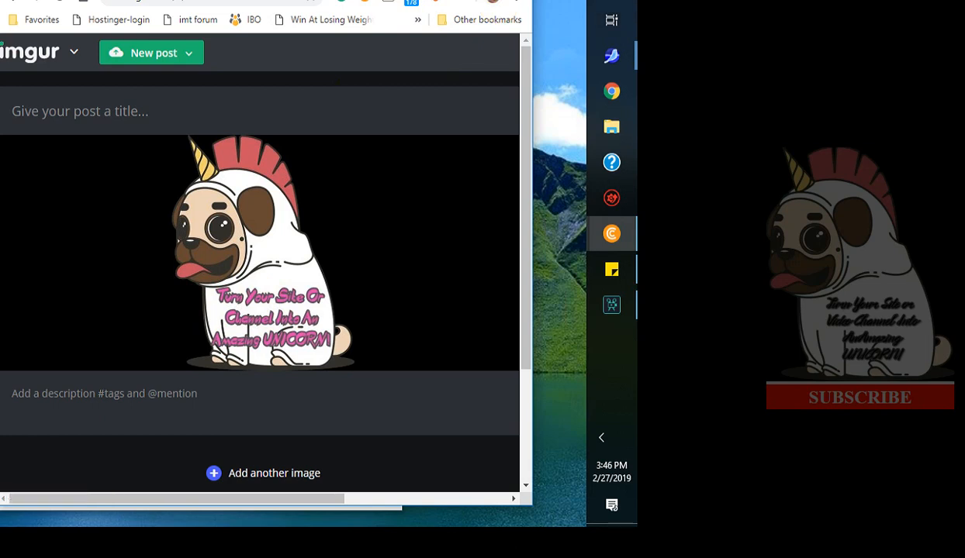
Bring the blank untitled Composer page forward and position its window over the Imgur post.
mouse_move(349, 2)
left_mouse_down()
mouse_move(207, 0)
mouse_move(355, 4)
left_mouse_up()
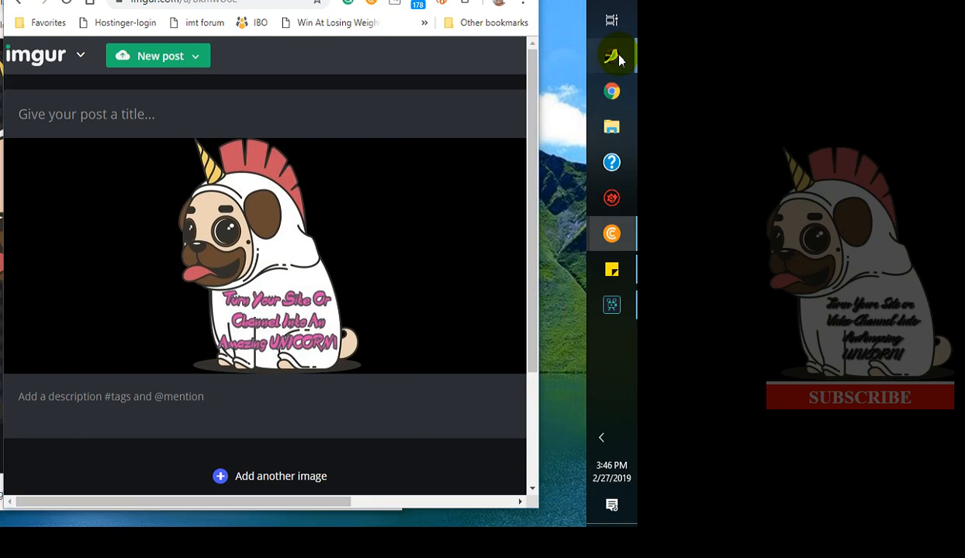
mouse_move(613, 58)
left_click(499, 125)
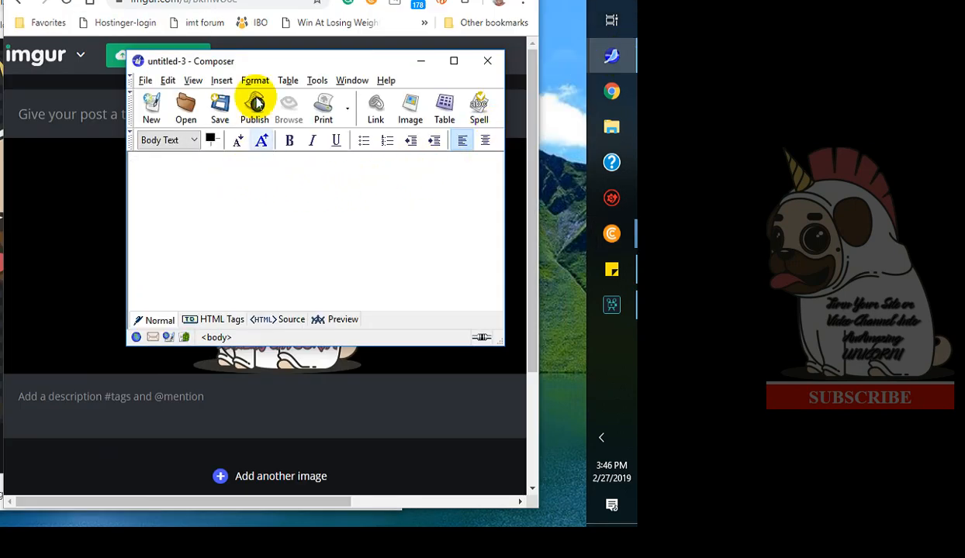
left_click_drag(334, 64, 253, 52)
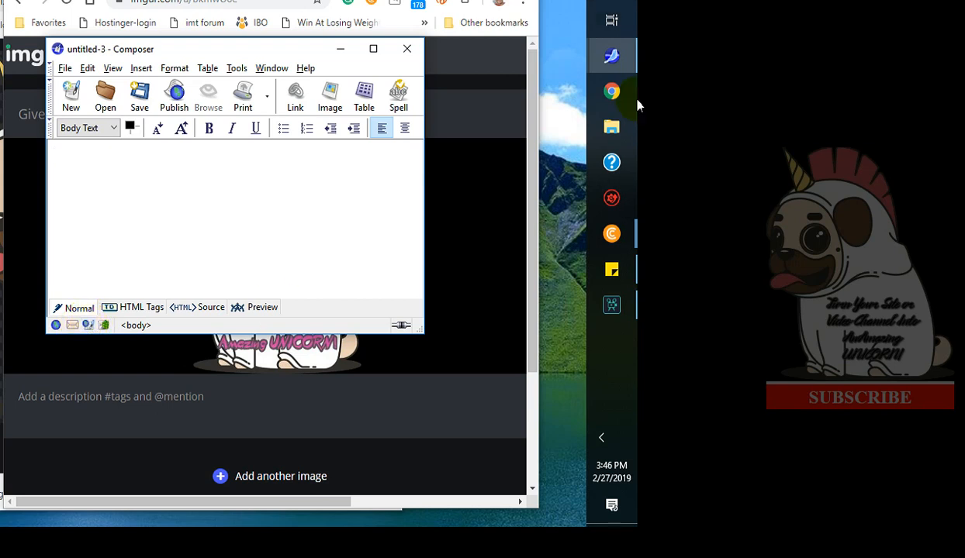
left_click(613, 58)
right_click(614, 58)
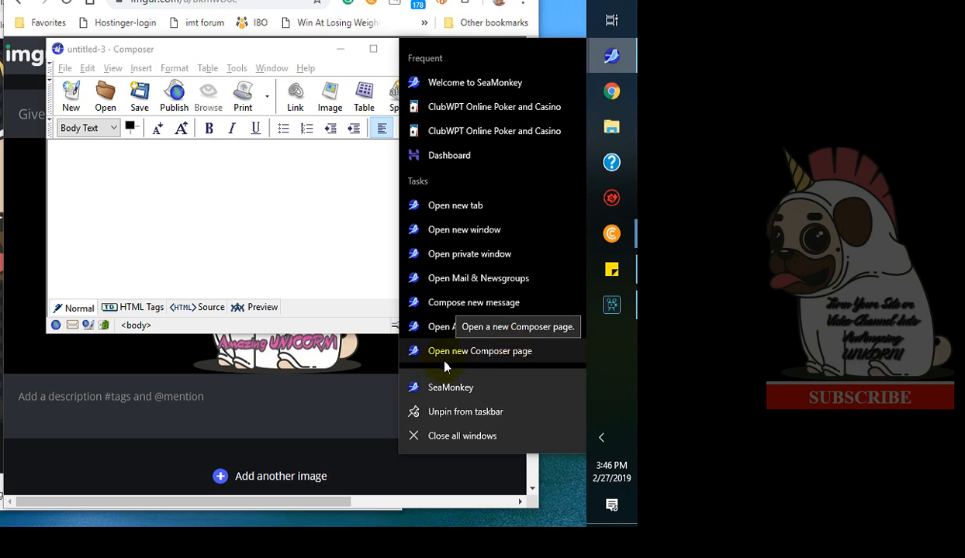
left_click(143, 165)
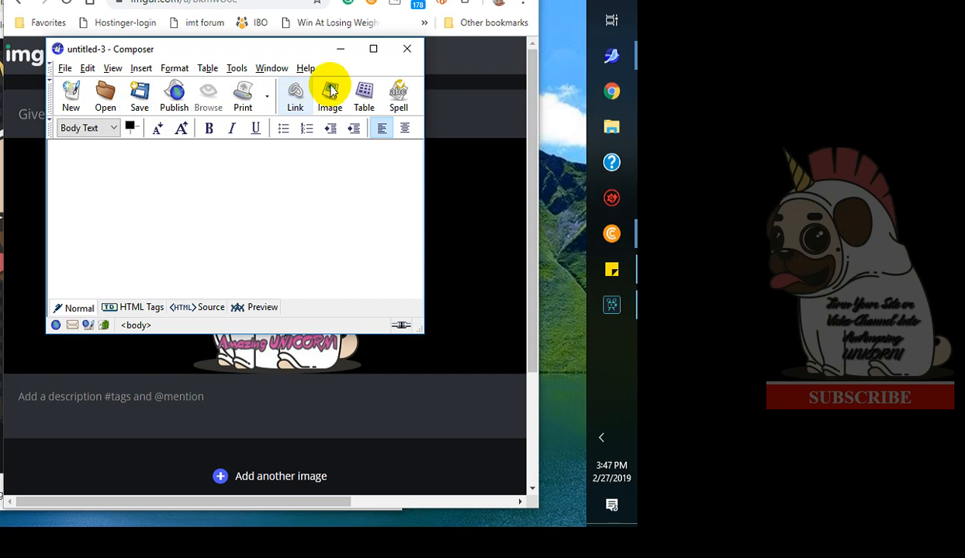
Insert a table with 2 rows, 1 column, a width of 250 pixels and the border value removed.
left_click(364, 93)
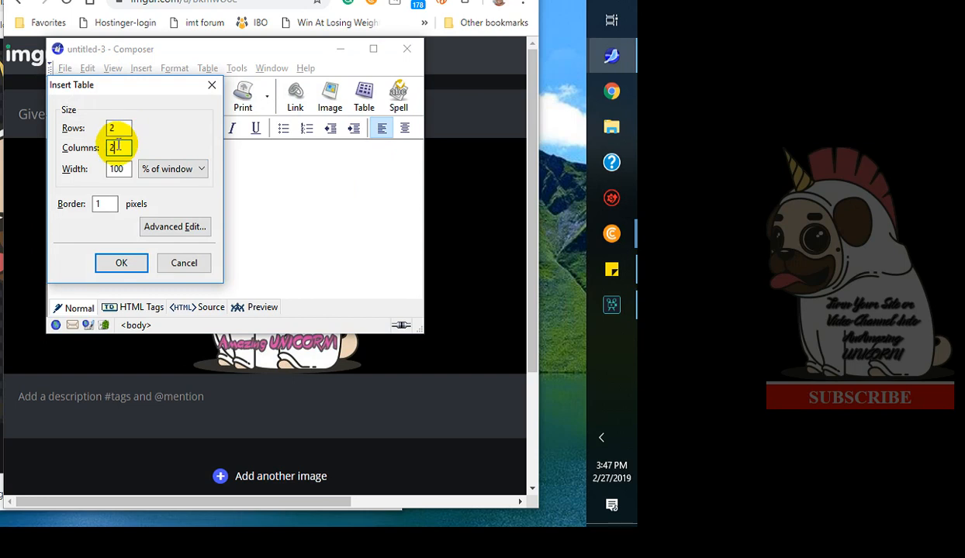
key("BackSpace")
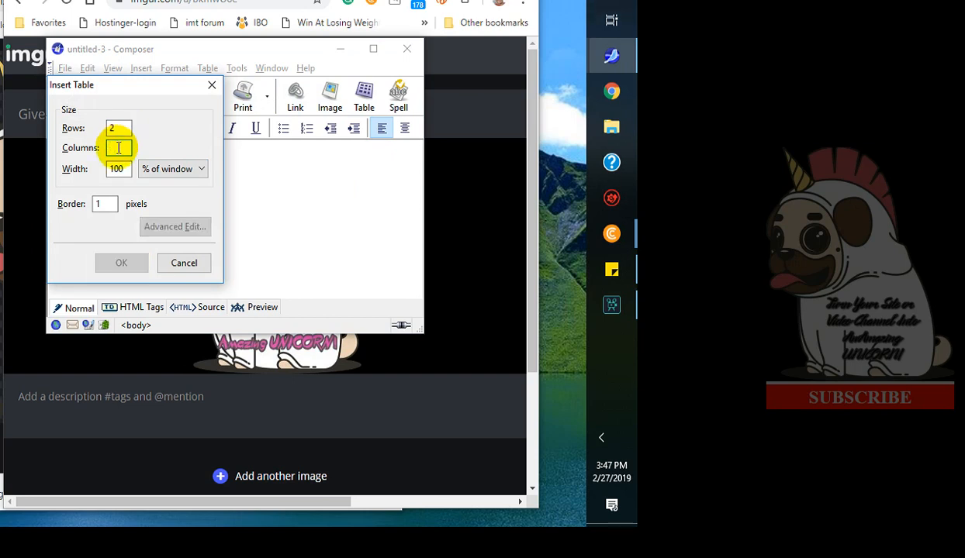
type("1")
left_click(118, 168)
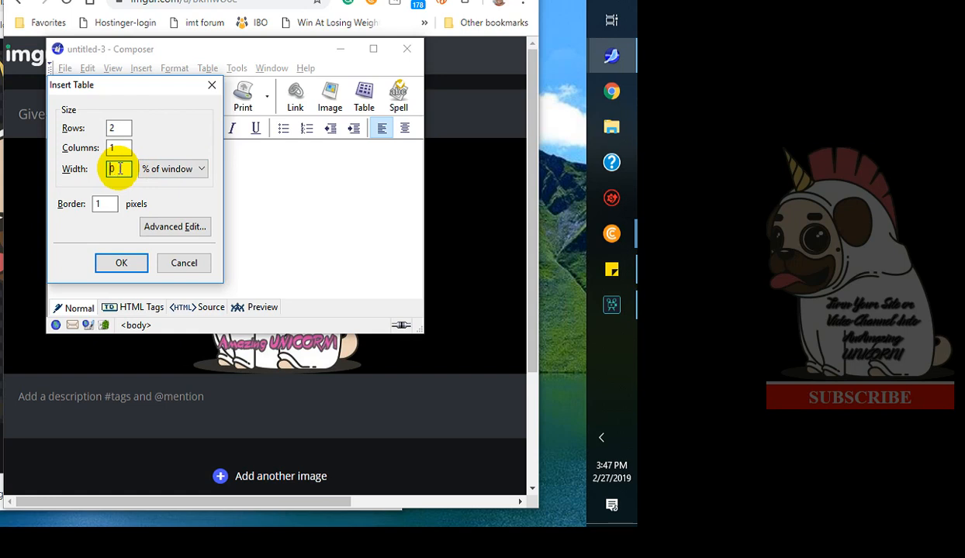
type("250")
left_click(201, 169)
left_click(180, 189)
left_click(101, 204)
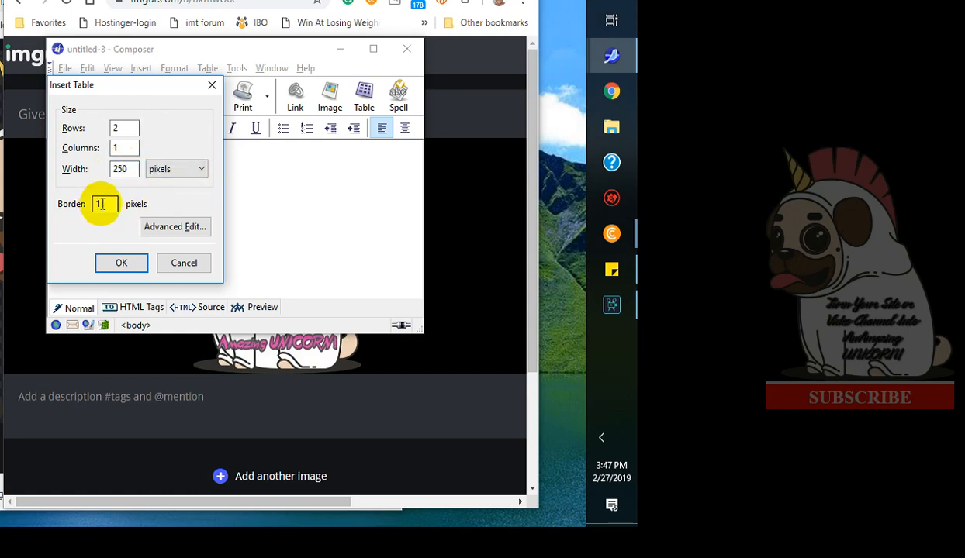
key("BackSpace")
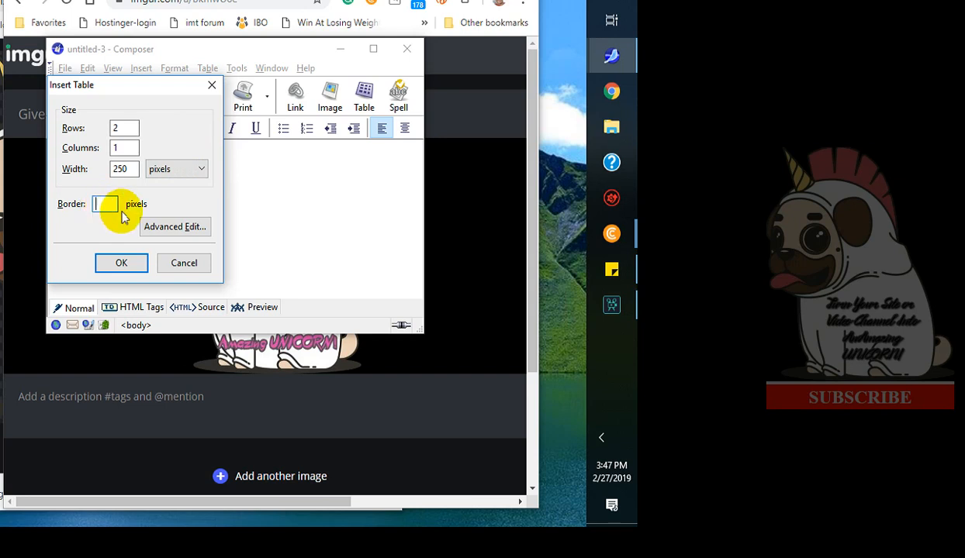
left_click(121, 264)
Preview the new table in the Composer page and return to normal editing view.
left_click(161, 158)
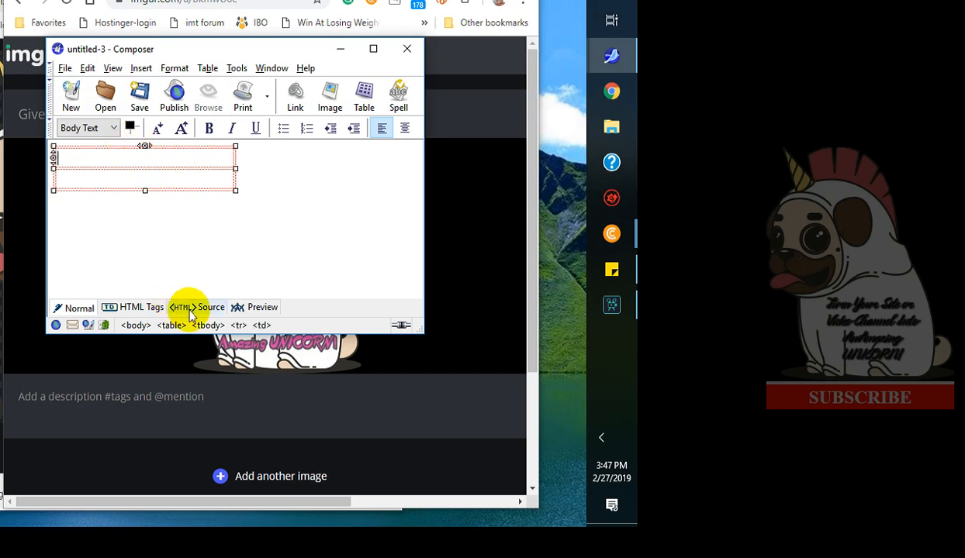
left_click(261, 307)
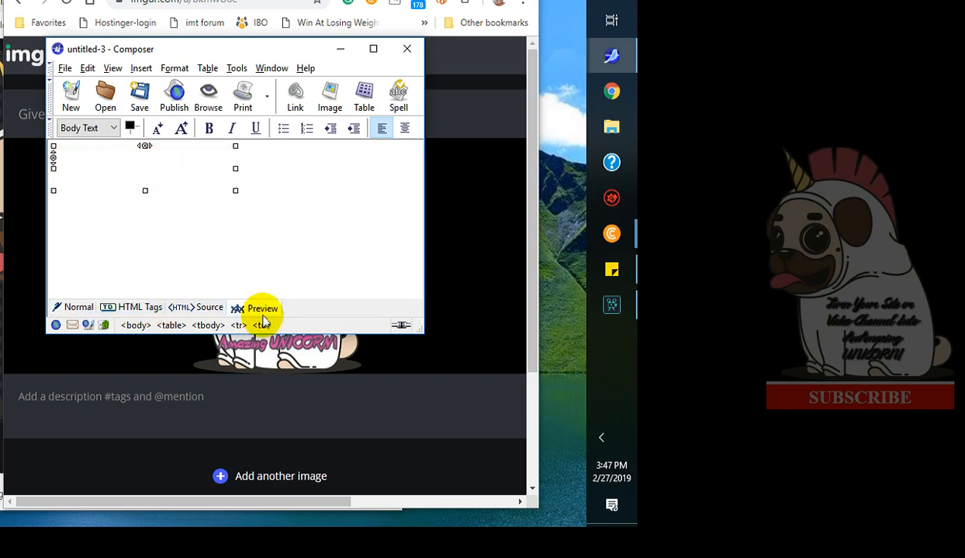
left_click(75, 306)
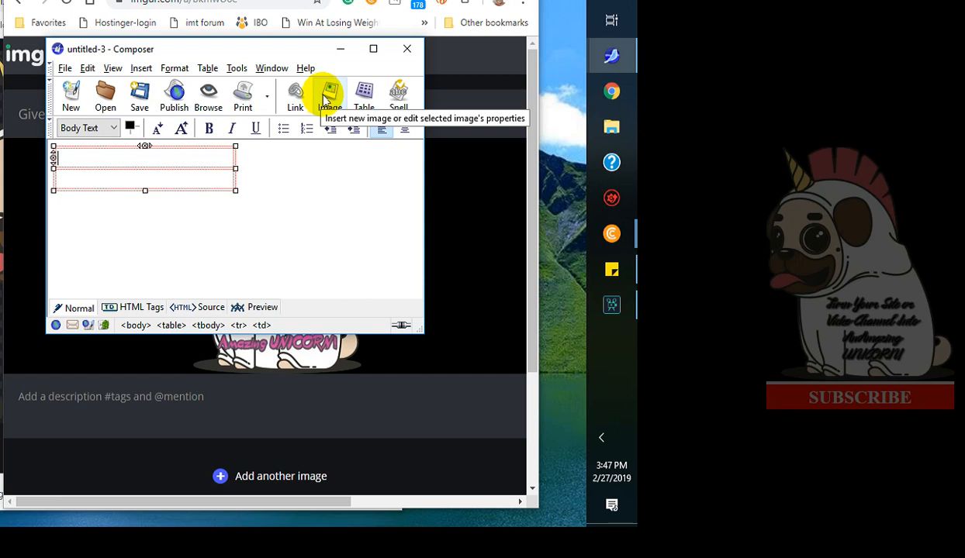
left_click(2, 240)
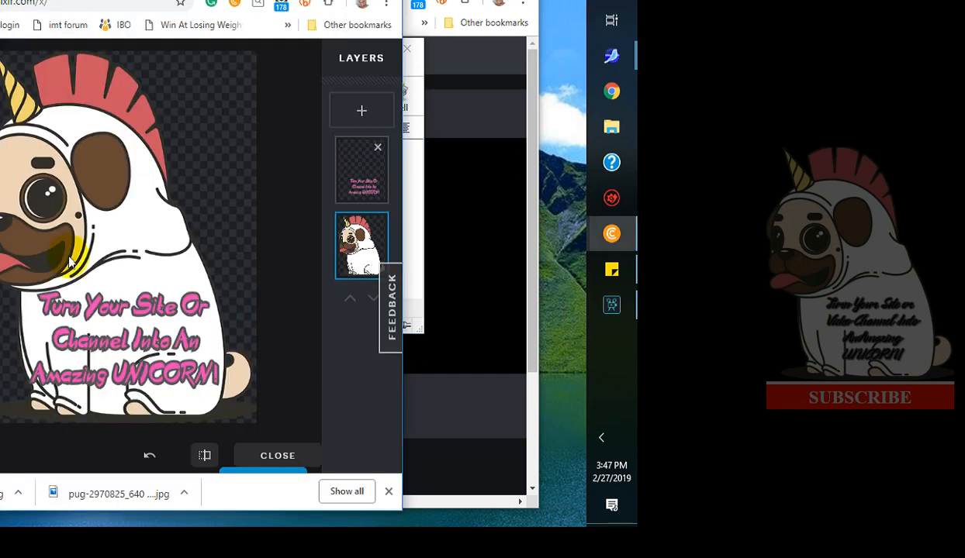
right_click(99, 245)
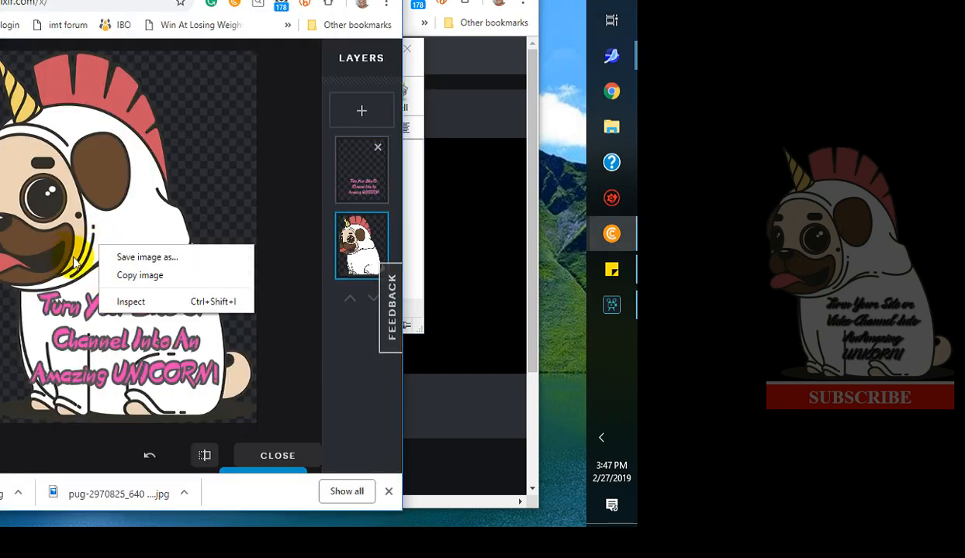
key("Escape")
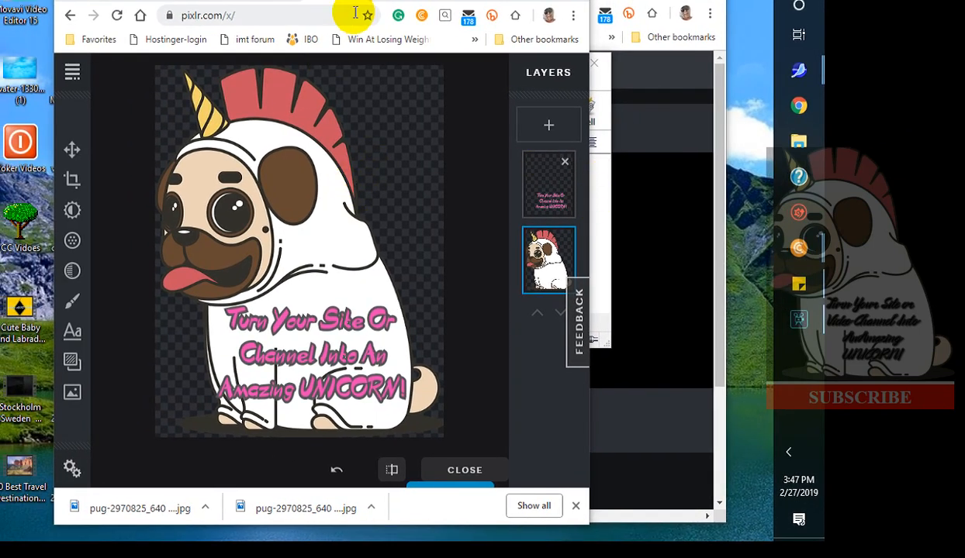
Switch to the Imgur post and copy the uploaded pug image's address.
left_click(612, 2)
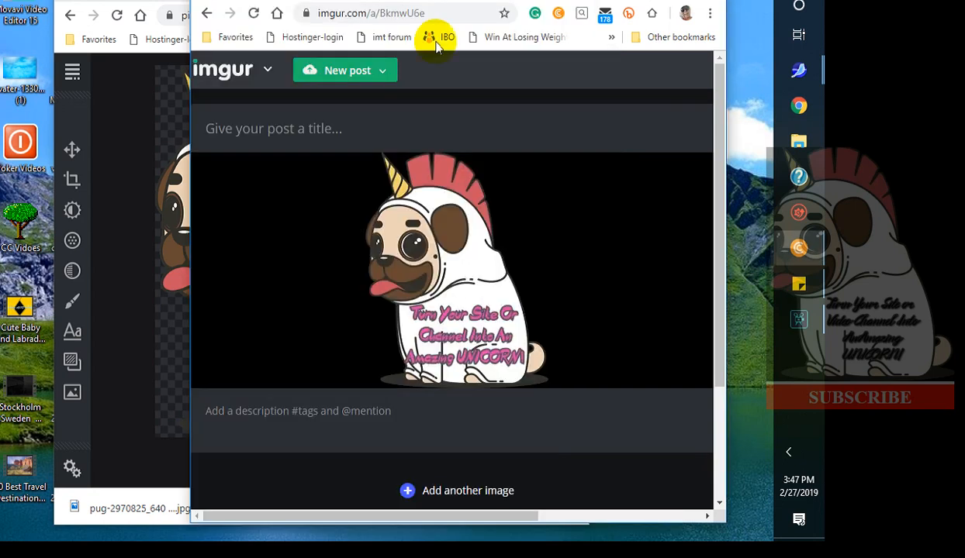
right_click(434, 250)
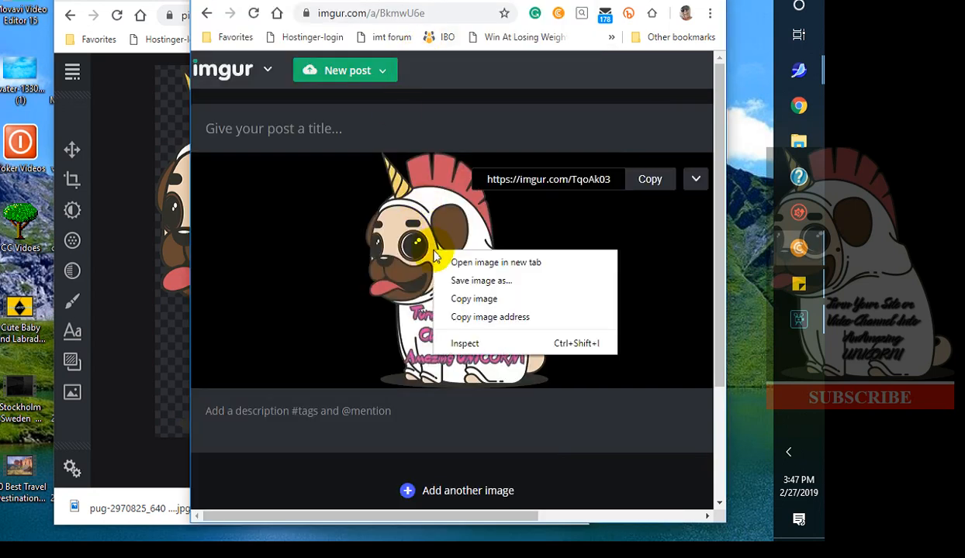
left_click(493, 318)
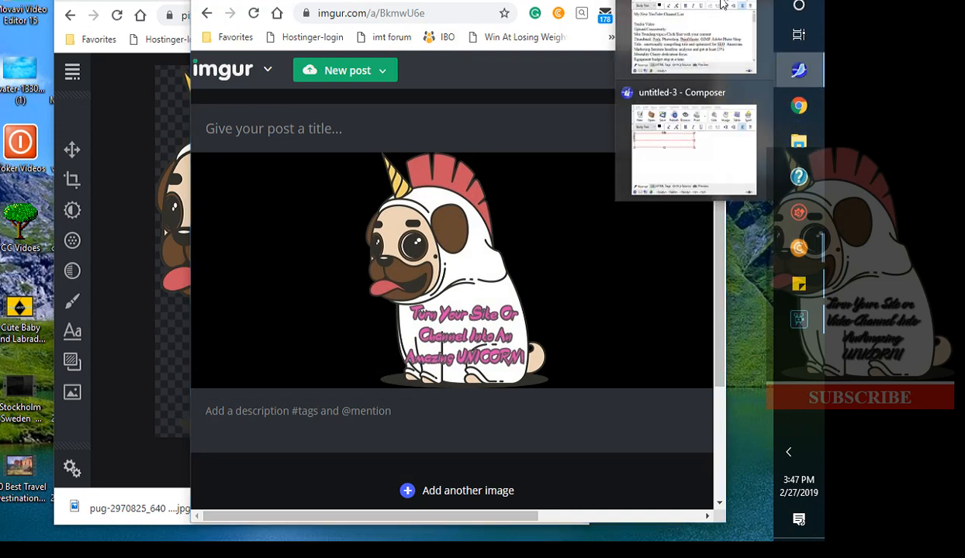
Insert the copied Imgur image address into the table's first cell with alternate text IMTC-logo-5.
left_click(798, 71)
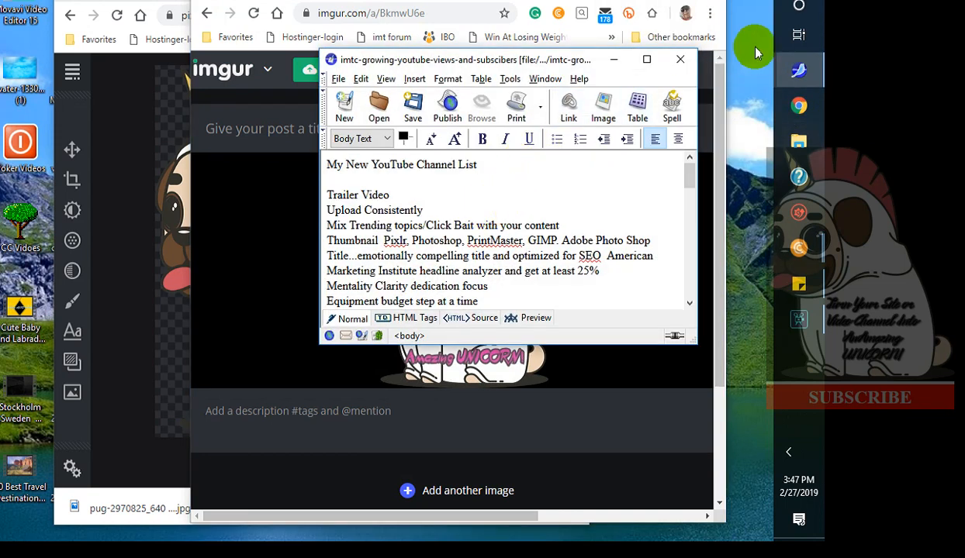
mouse_move(799, 72)
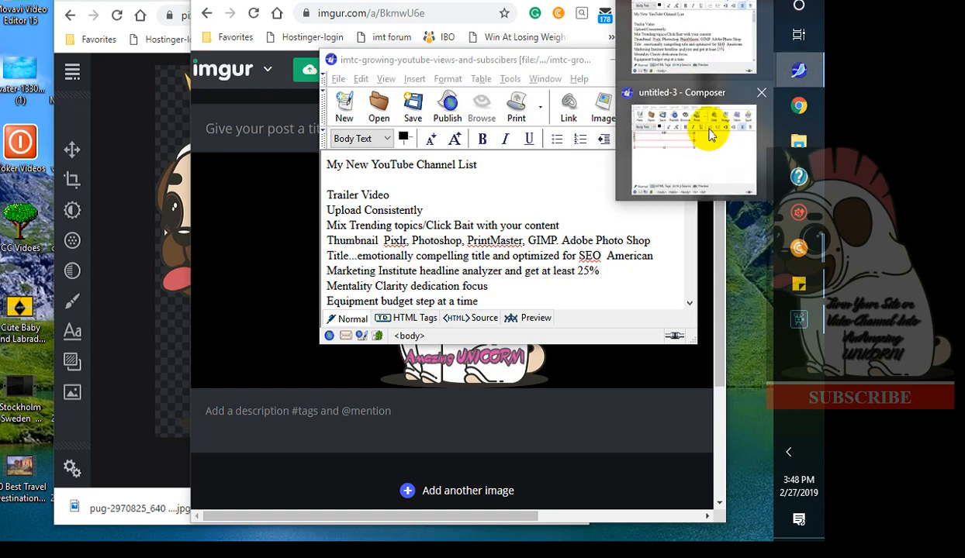
left_click(704, 147)
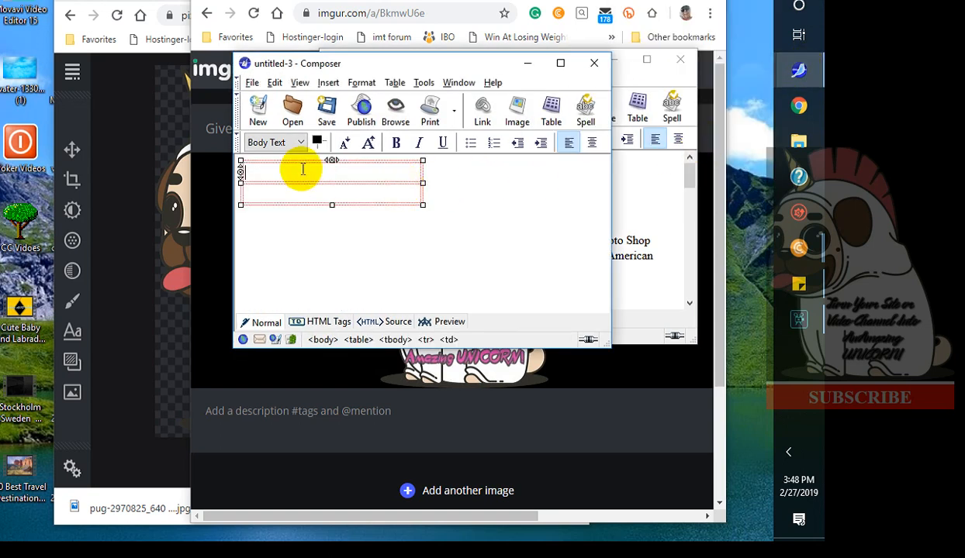
left_click(516, 112)
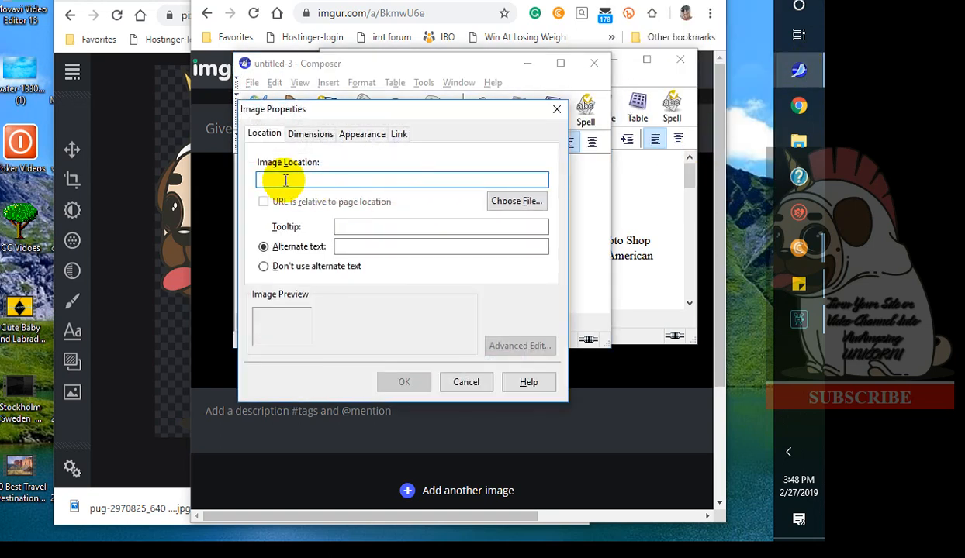
key("ctrl+v")
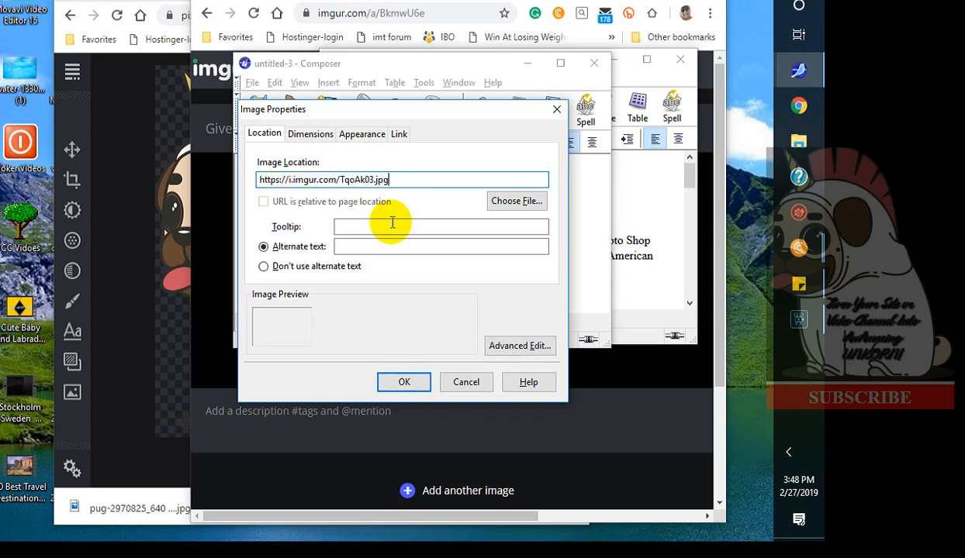
left_click(360, 241)
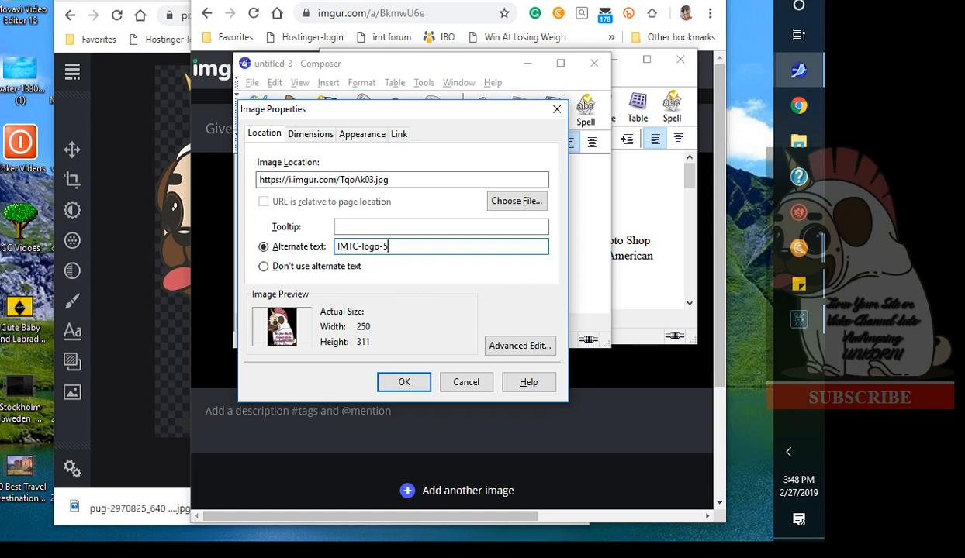
left_click(404, 383)
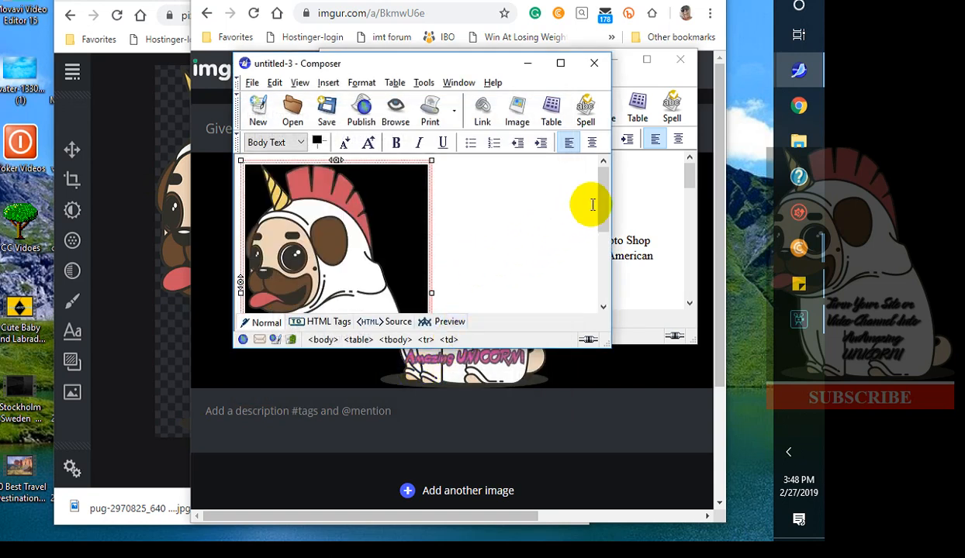
Enter SUBSCRIBE in the table's second cell below the pug image and center it.
left_click_drag(601, 207, 621, 262)
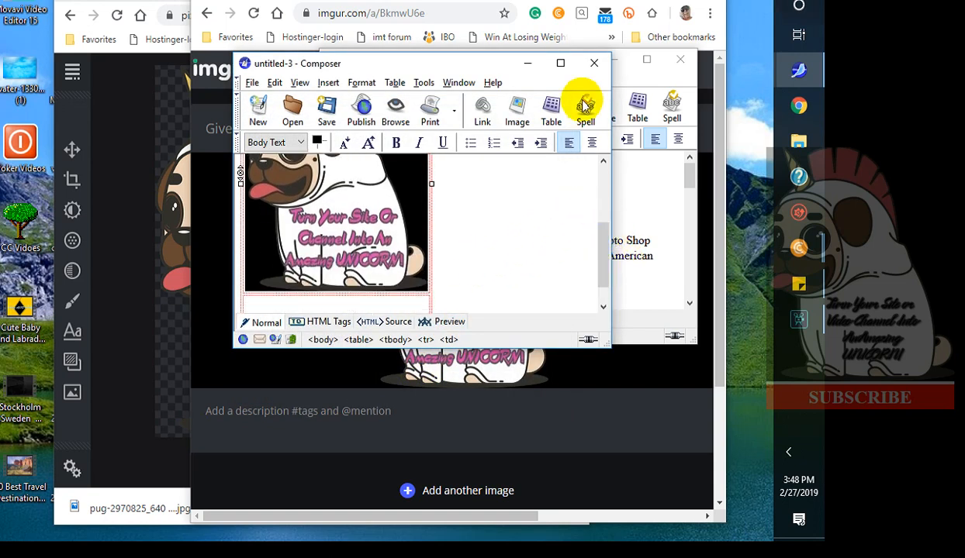
left_click(560, 63)
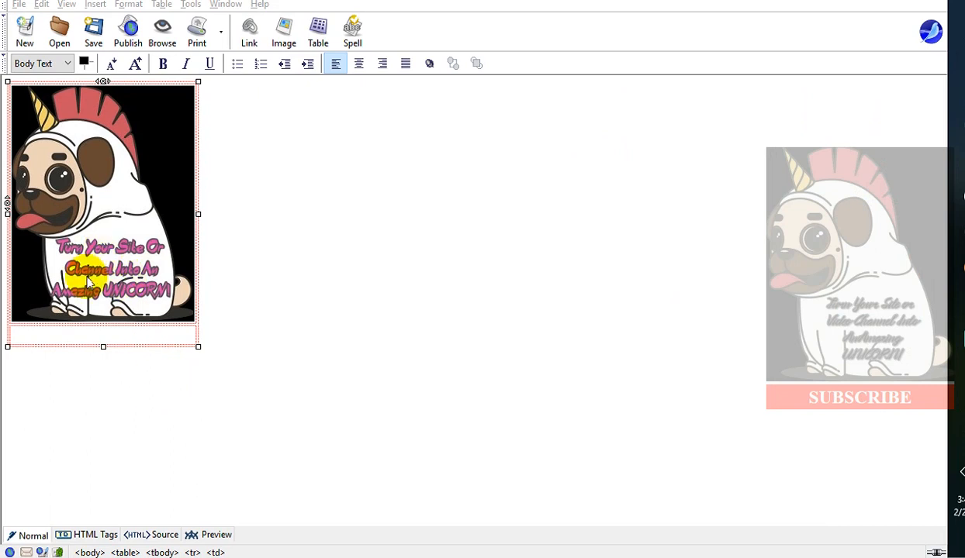
left_click(39, 334)
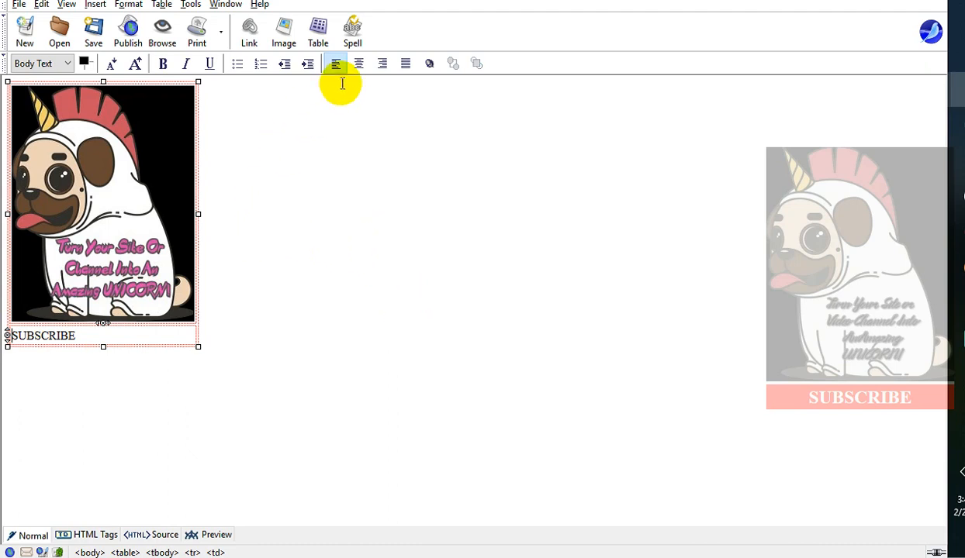
left_click(359, 64)
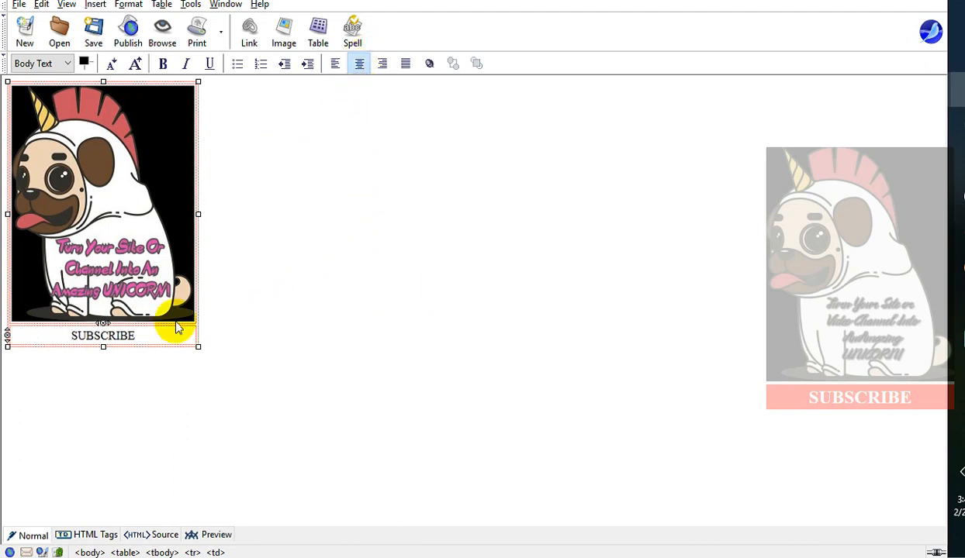
Enlarge the SUBSCRIBE text's font size two steps and make it bold.
left_click_drag(72, 336, 157, 327)
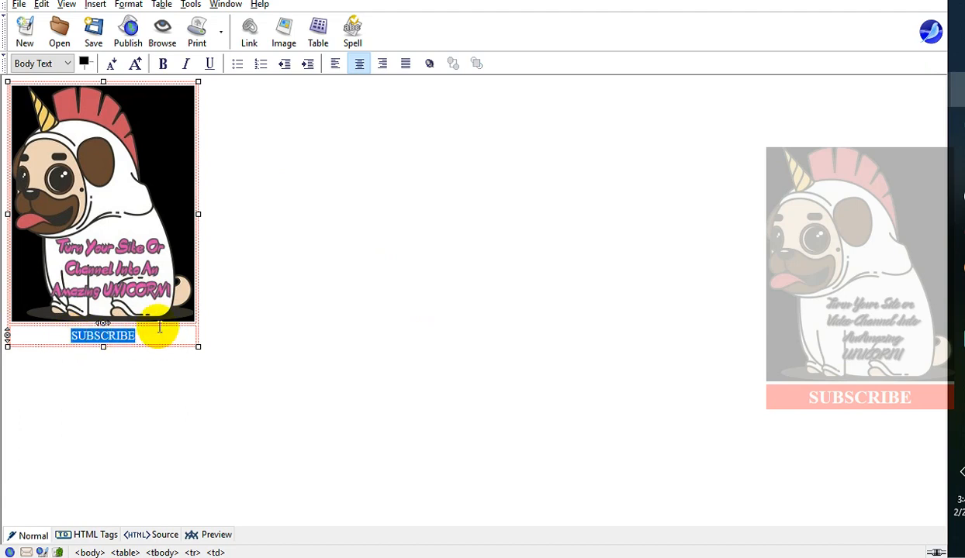
left_click(138, 66)
left_click(136, 64)
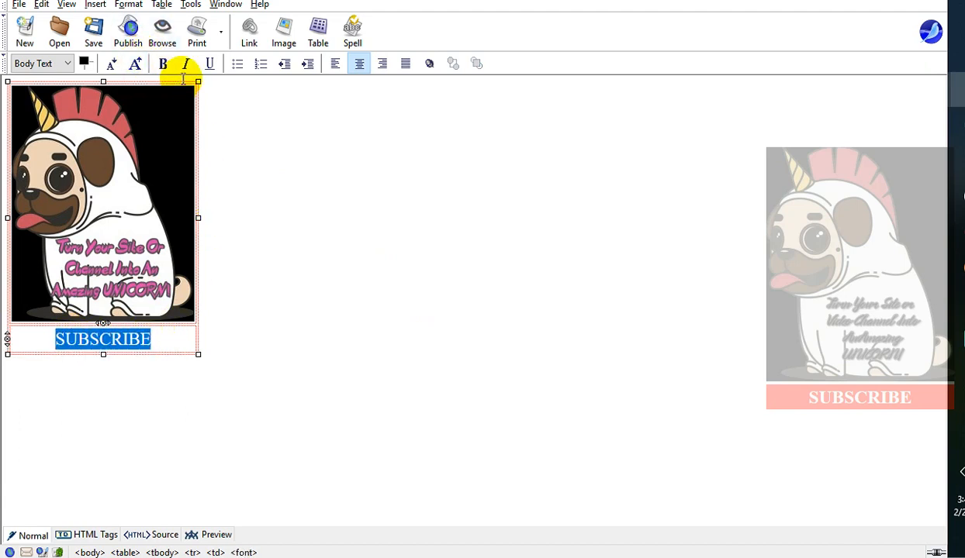
left_click(164, 65)
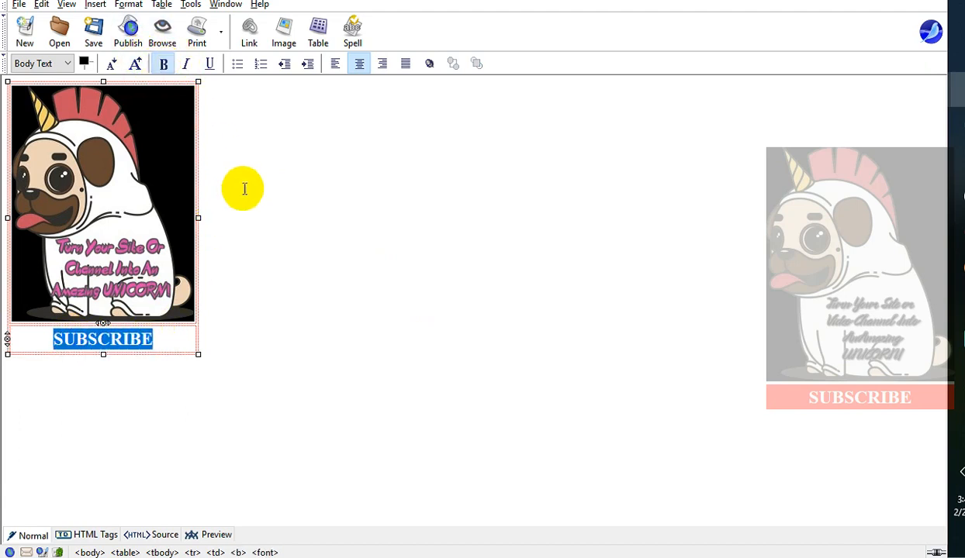
Set the SUBSCRIBE text colour to white (#ffffff).
left_click(84, 65)
left_click(29, 45)
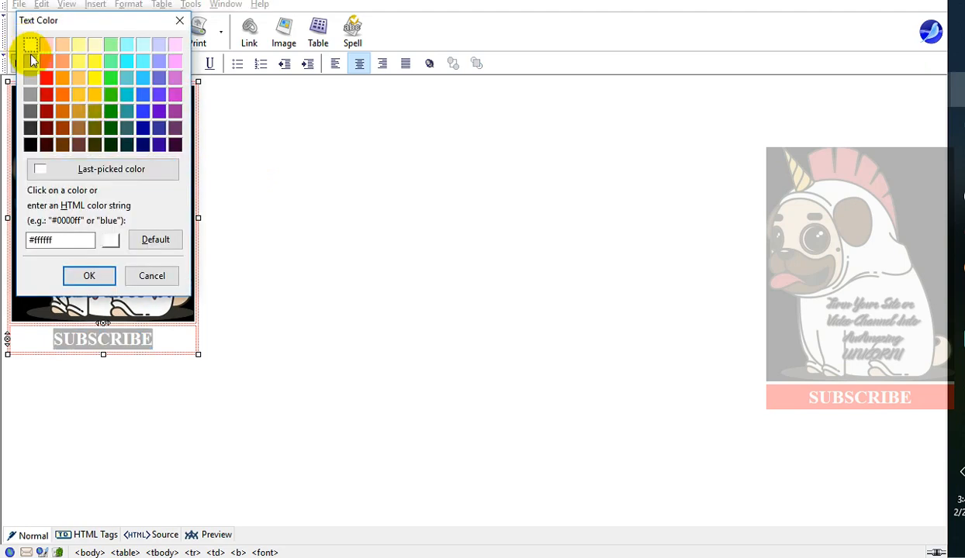
left_click(101, 279)
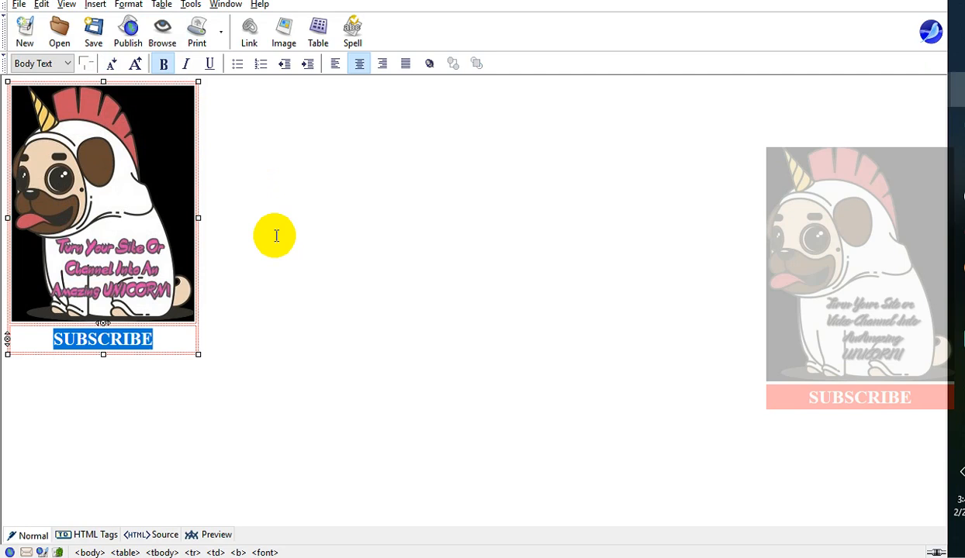
Set the SUBSCRIBE cell's background colour to the last-picked red, #ff0000.
left_click(32, 338)
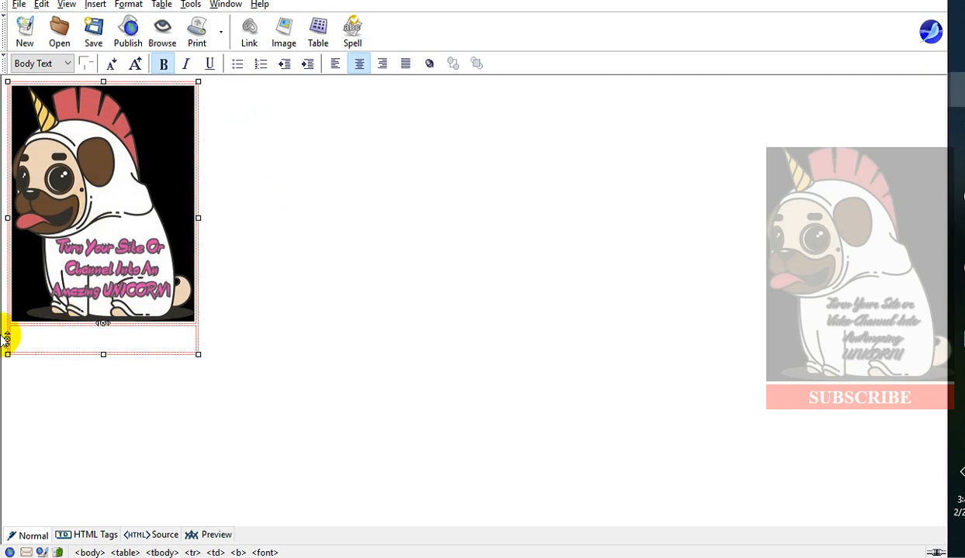
right_click(24, 336)
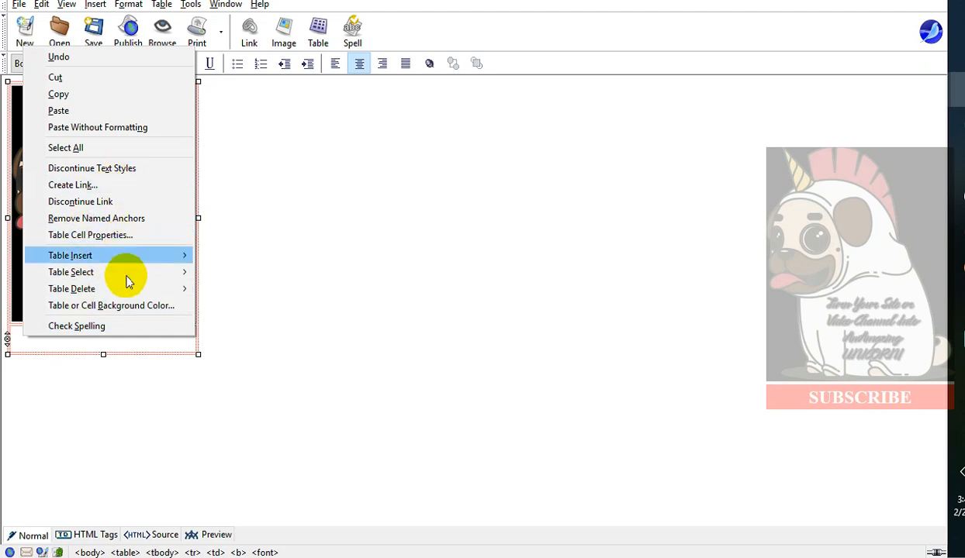
left_click(121, 310)
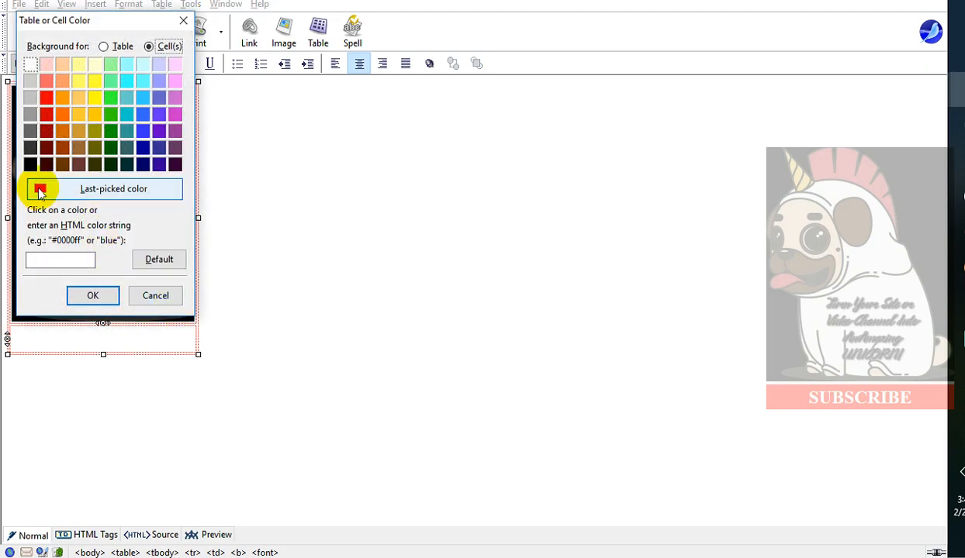
left_click(40, 191)
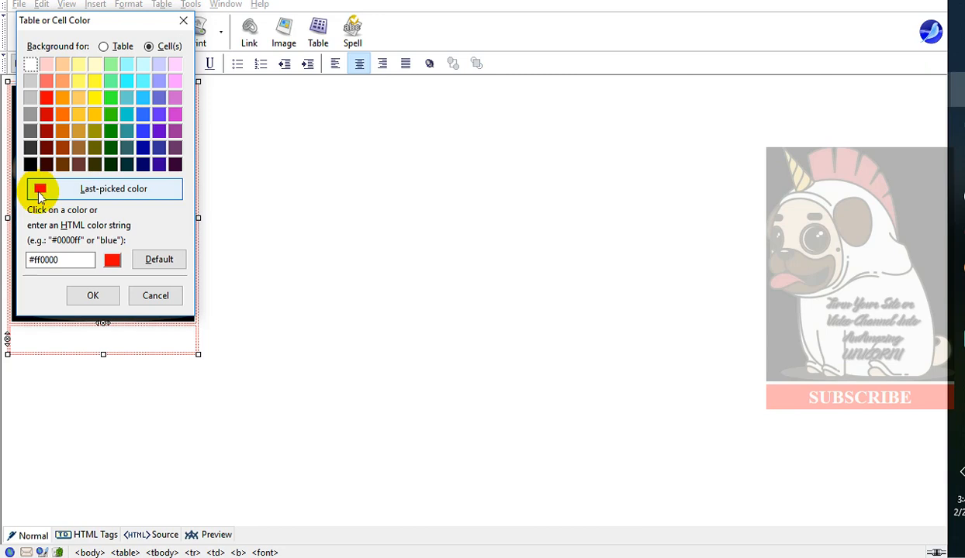
left_click(92, 295)
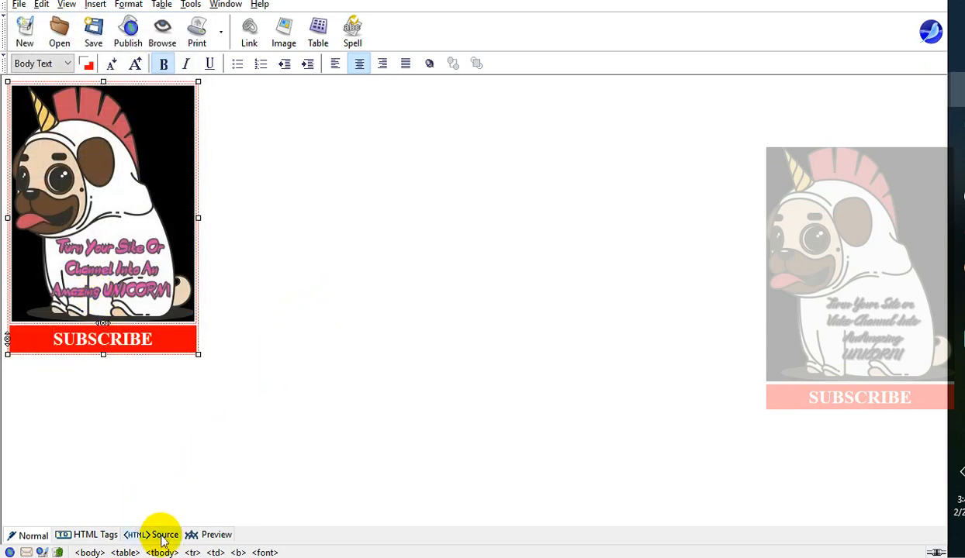
Switch between the Source, Normal and Preview views to check the finished table.
left_click(209, 534)
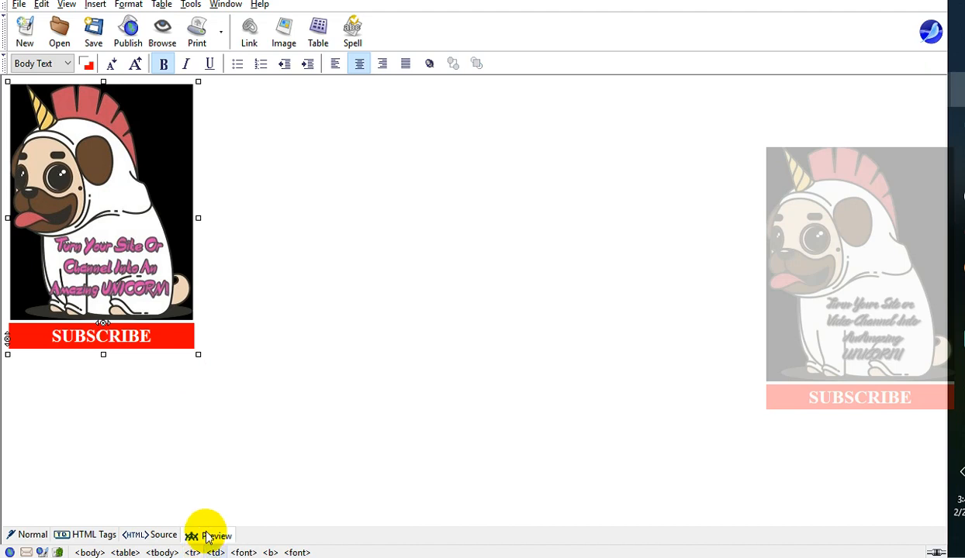
left_click(48, 537)
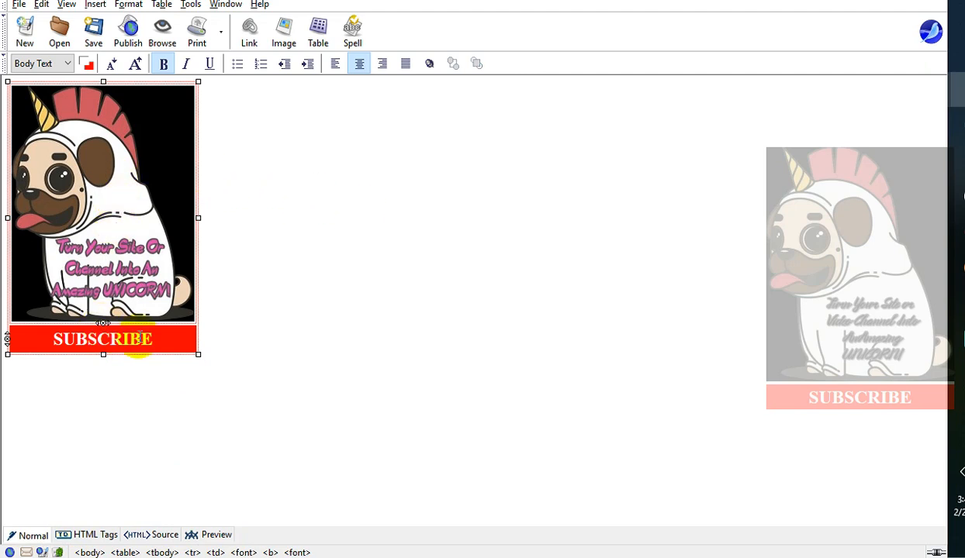
left_click(226, 535)
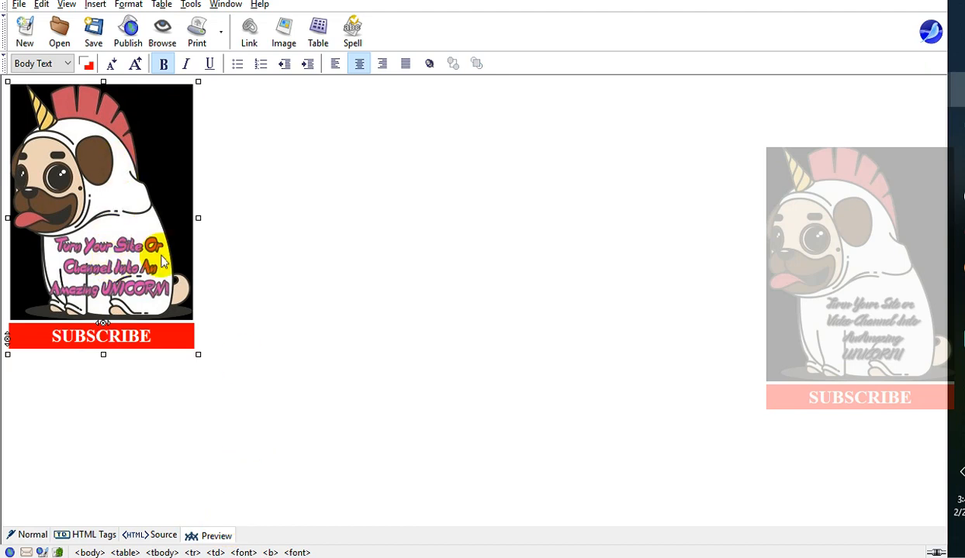
left_click(232, 235)
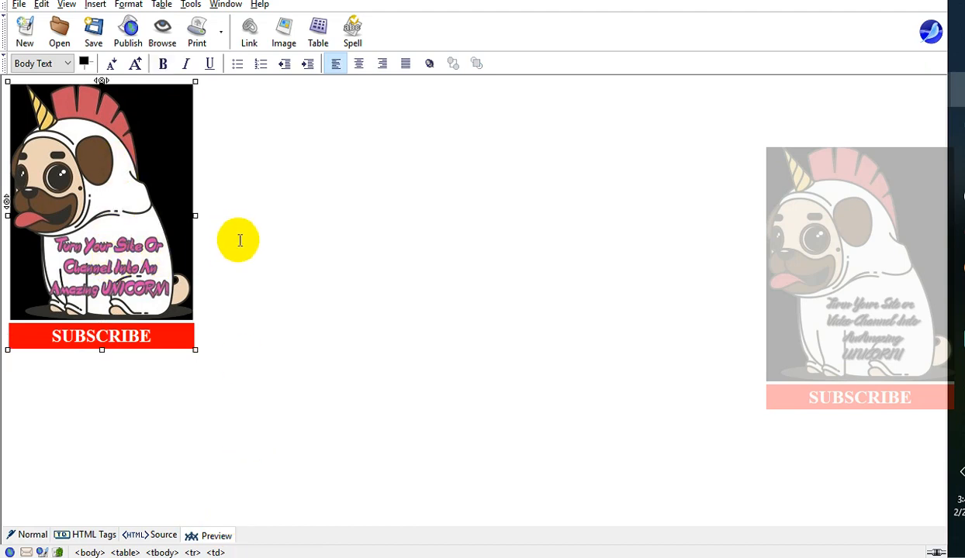
Save the page with the title and file name IMTC-LOG0-SUBSCRIBE-2 in the sea-monkey-html folder.
left_click(93, 25)
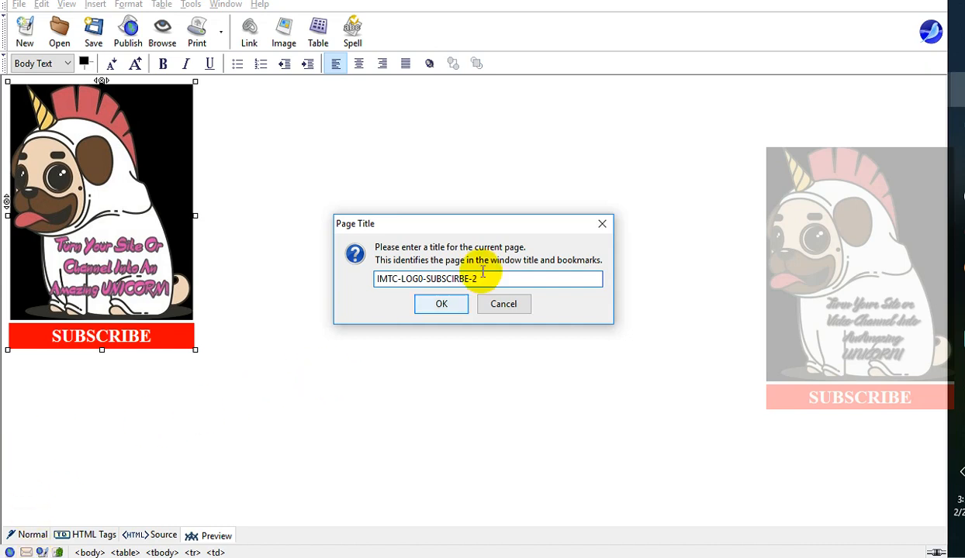
left_click(441, 304)
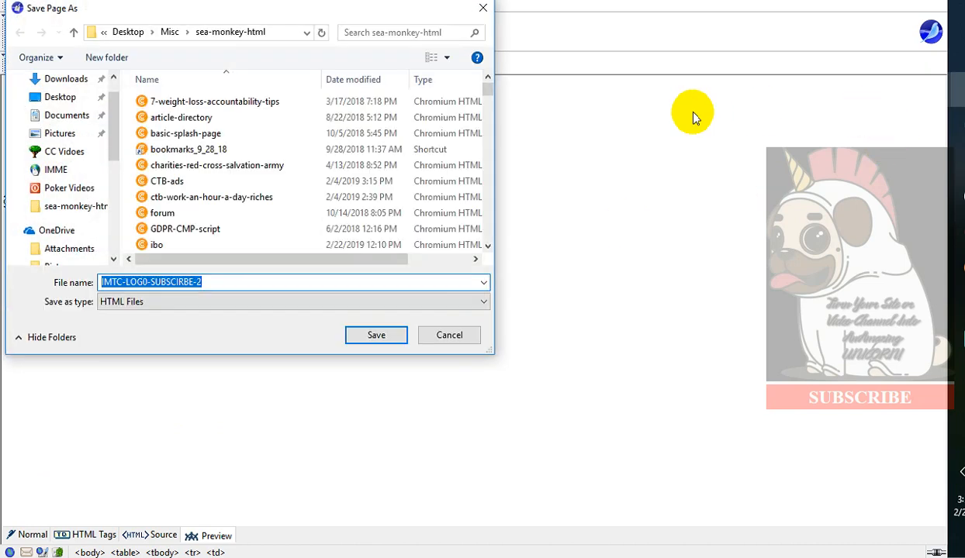
key("Return")
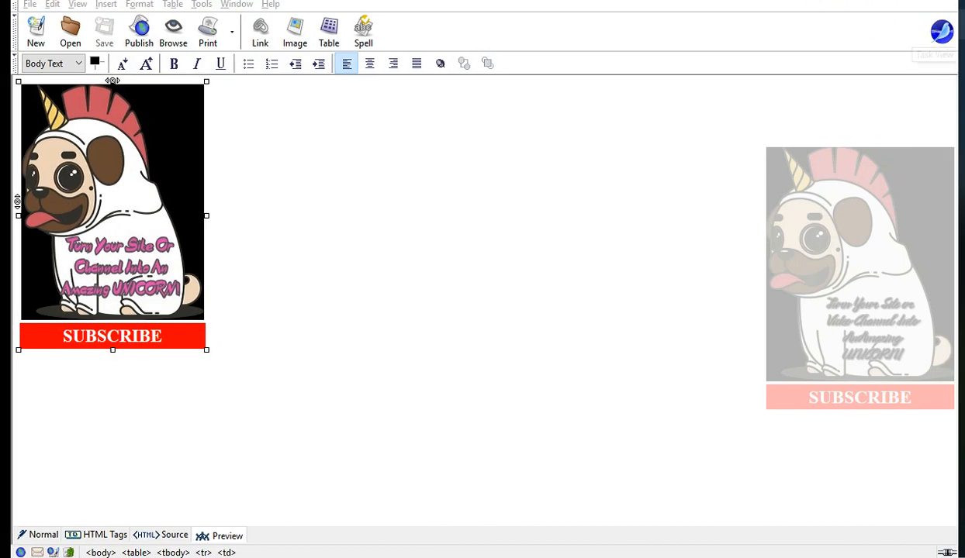
Switch to Snipping Tool by searching for it in Windows search.
left_click(764, 399)
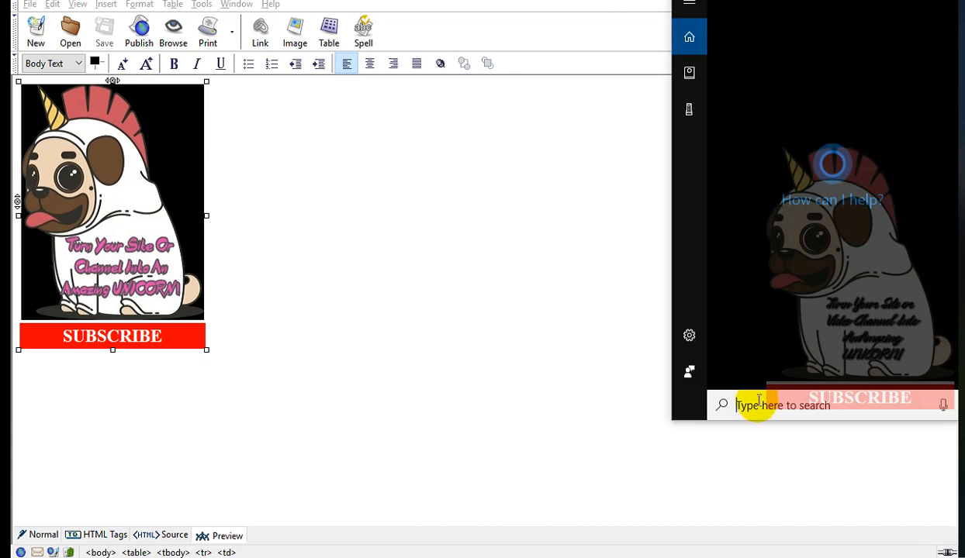
type("s")
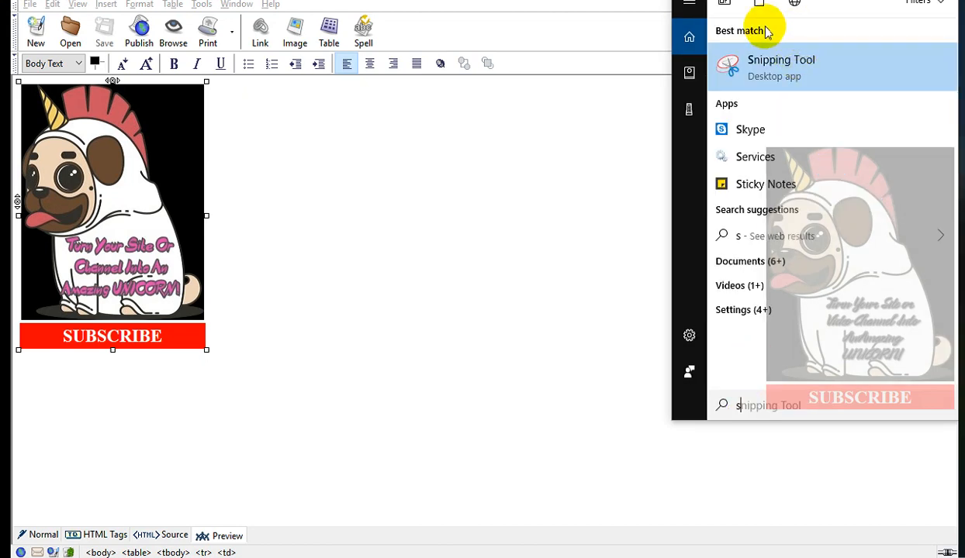
left_click(801, 62)
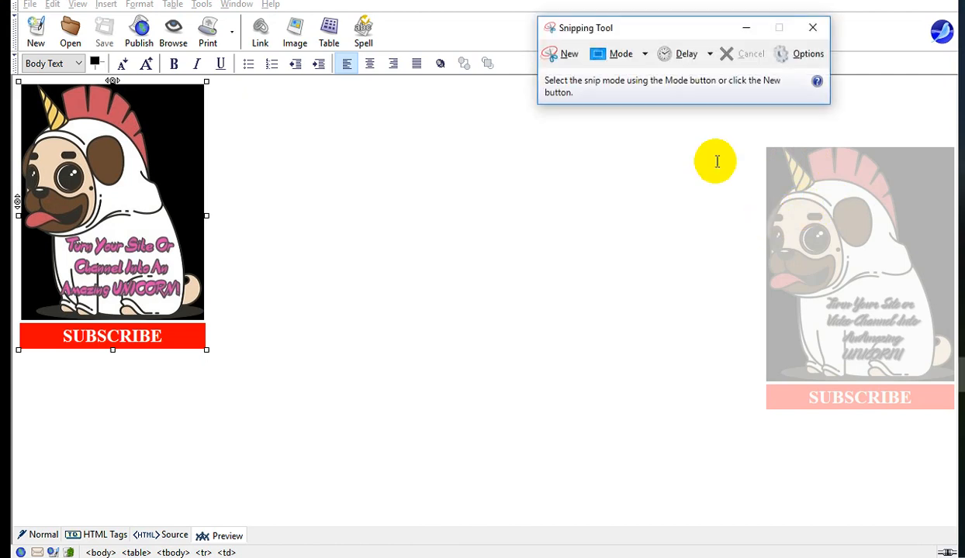
Capture a rectangular snip around the pug image and red SUBSCRIBE table.
left_click(567, 56)
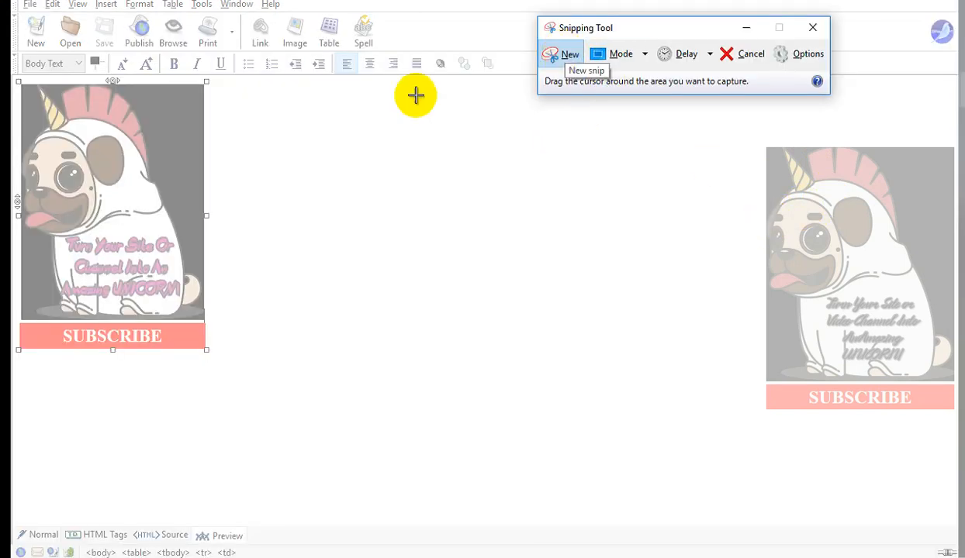
left_click_drag(22, 87, 204, 350)
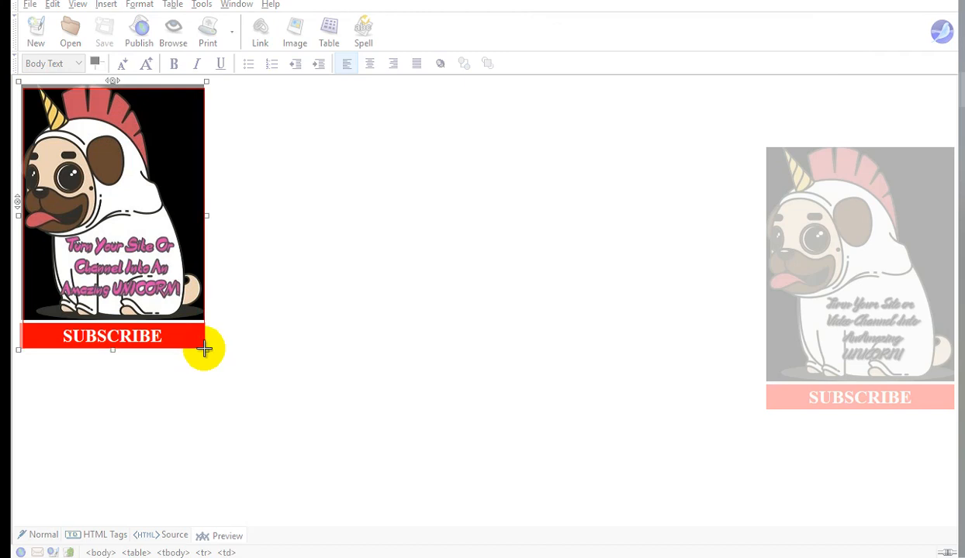
left_click_drag(204, 351, 204, 350)
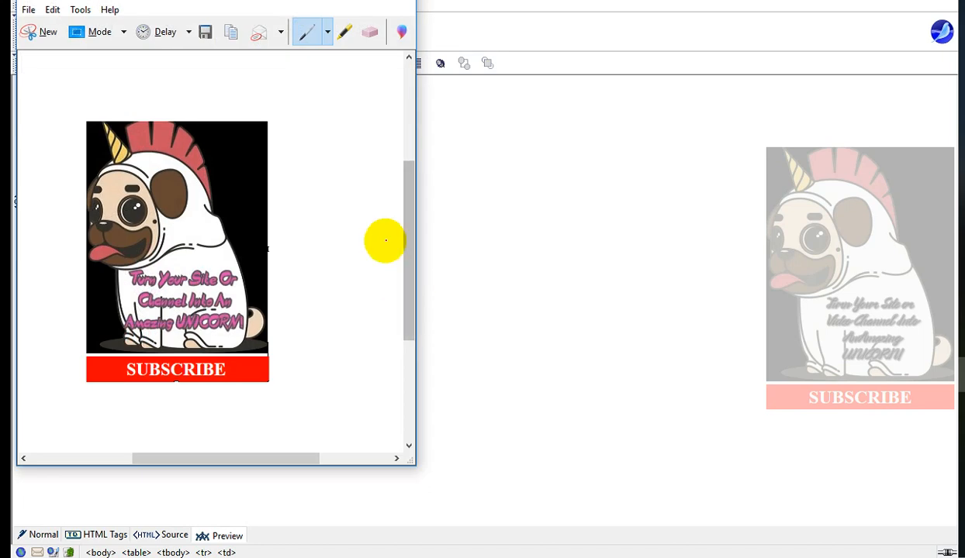
left_click(32, 31)
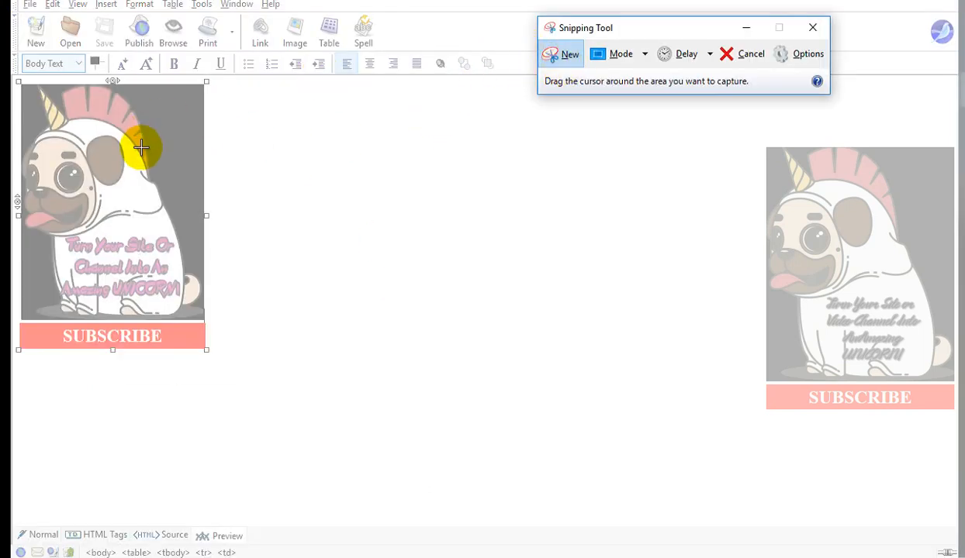
left_click_drag(22, 87, 205, 350)
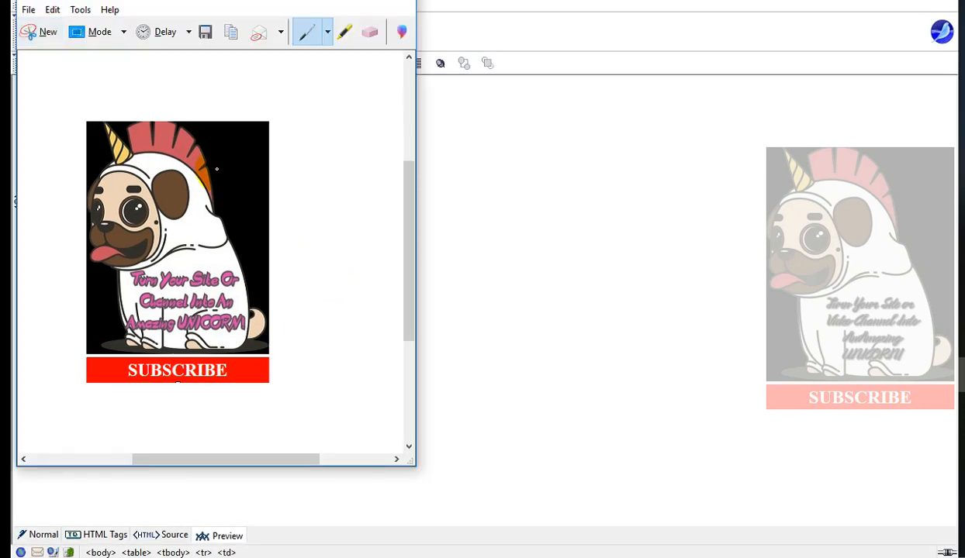
Save the snip to the Desktop as a PNG named imtc-logo-subscribe.
left_click(28, 9)
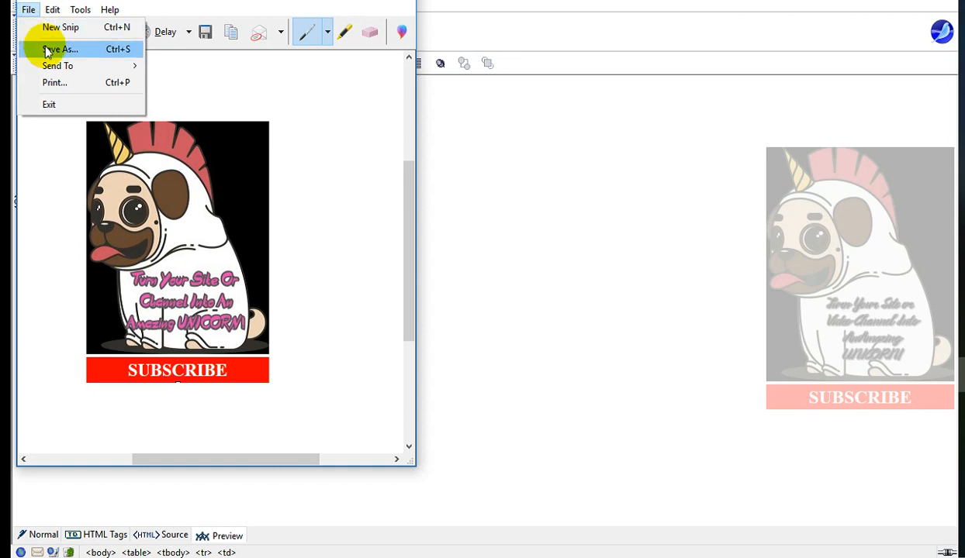
left_click(95, 201)
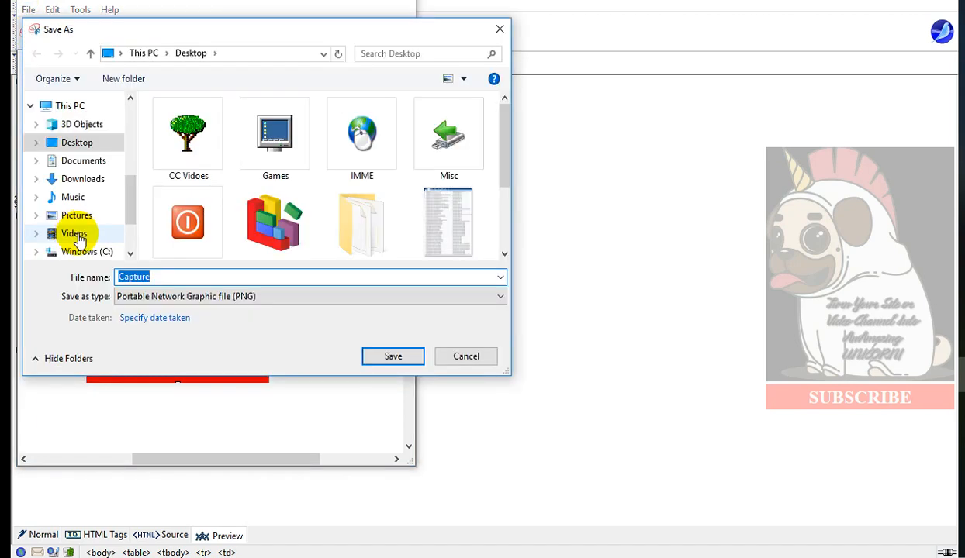
type("im")
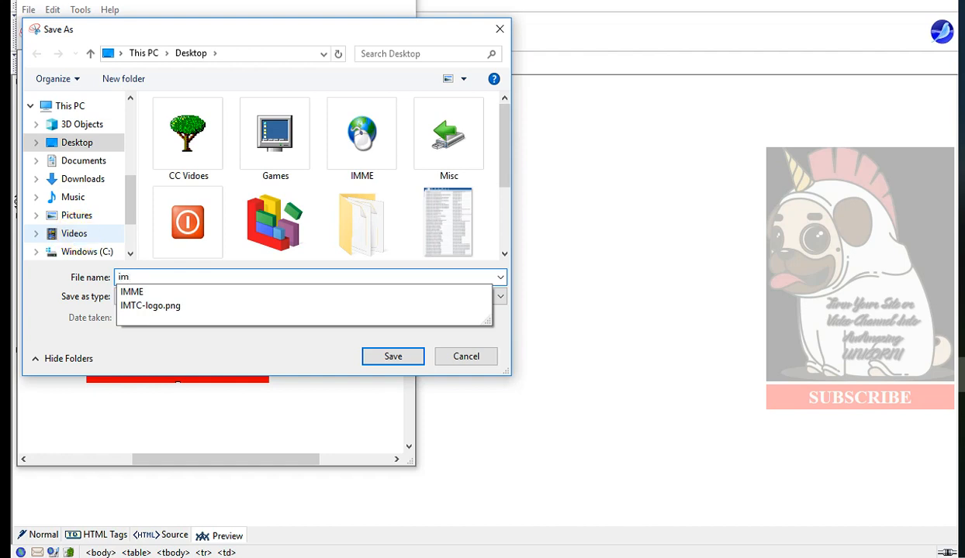
type("t")
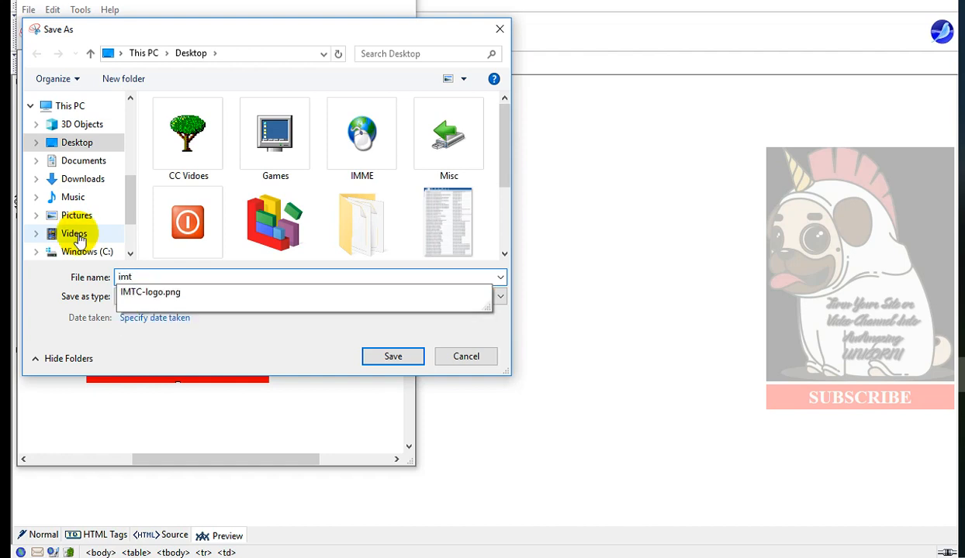
type("c-logo-subscribe")
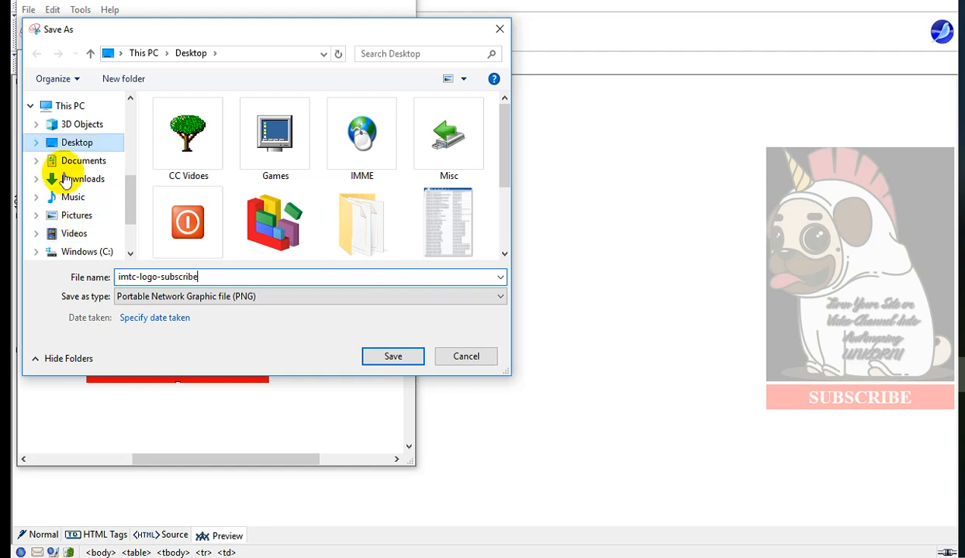
left_click(391, 354)
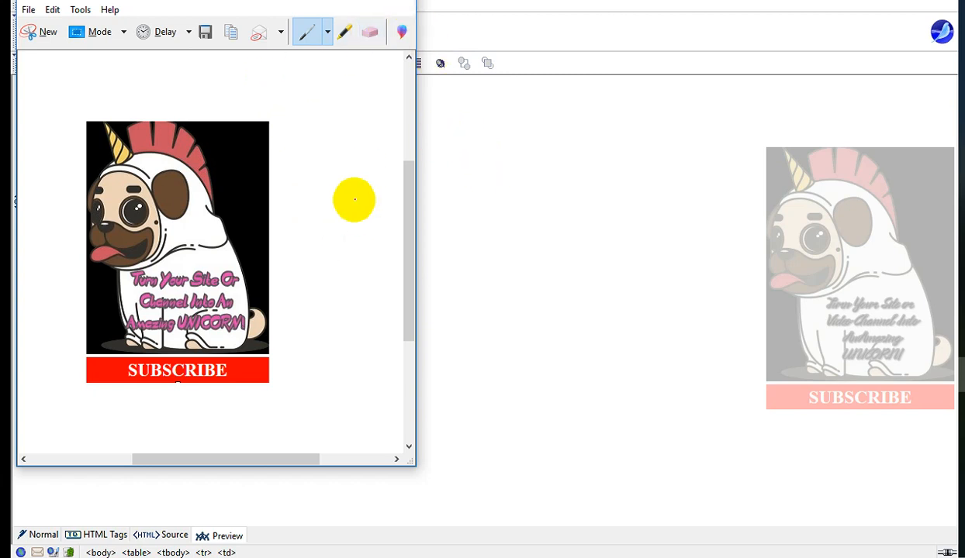
Save the snip again as imtc-logo-subscribe, replacing the existing file, and exit Snipping Tool.
left_click(27, 10)
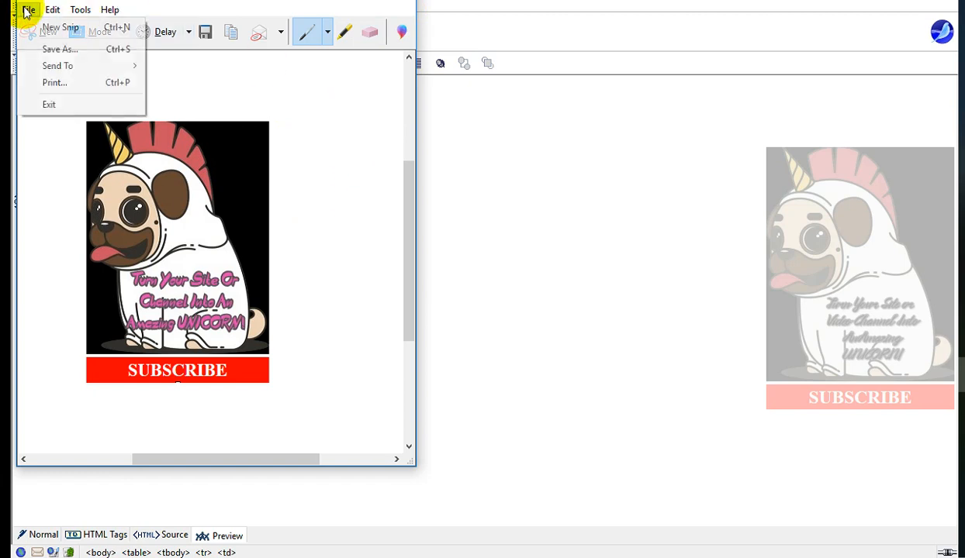
left_click(53, 51)
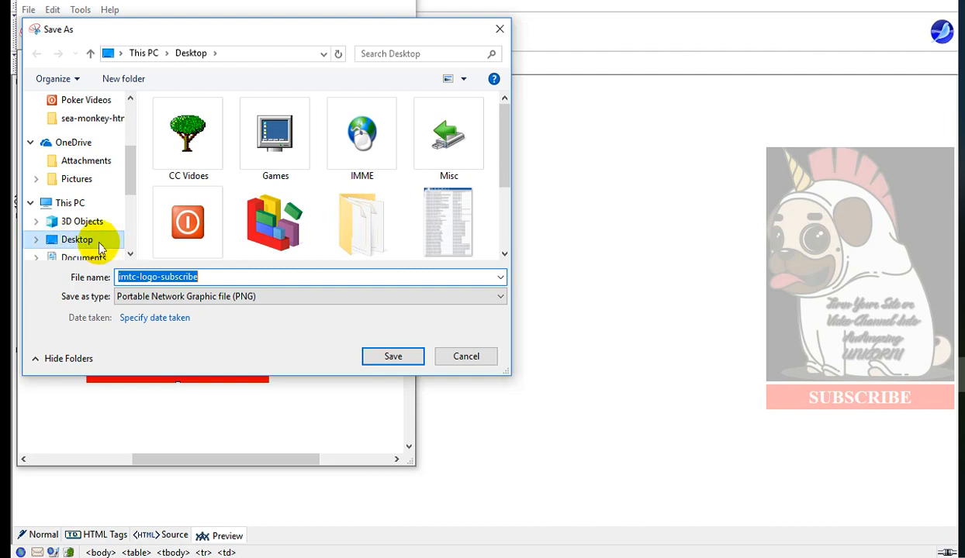
left_click(397, 358)
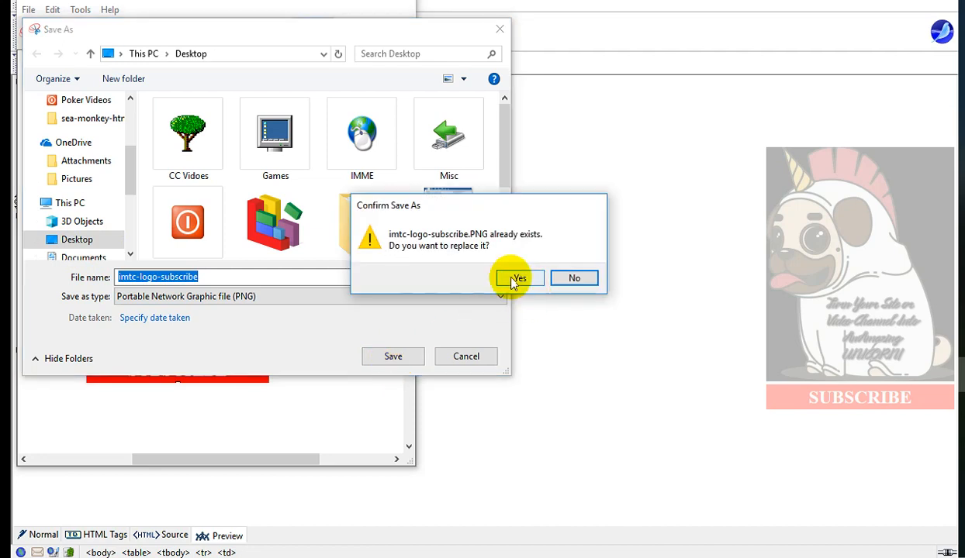
left_click(512, 281)
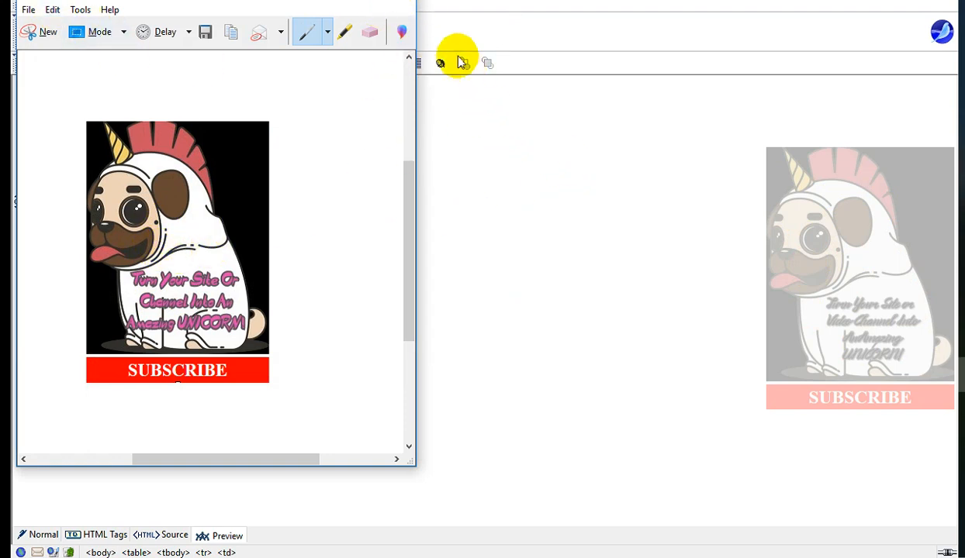
left_click(28, 9)
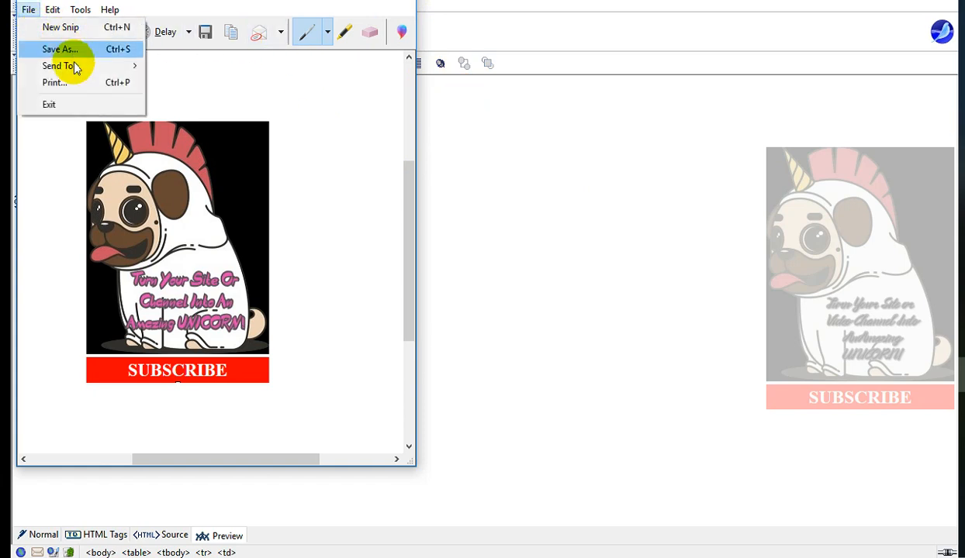
left_click(55, 102)
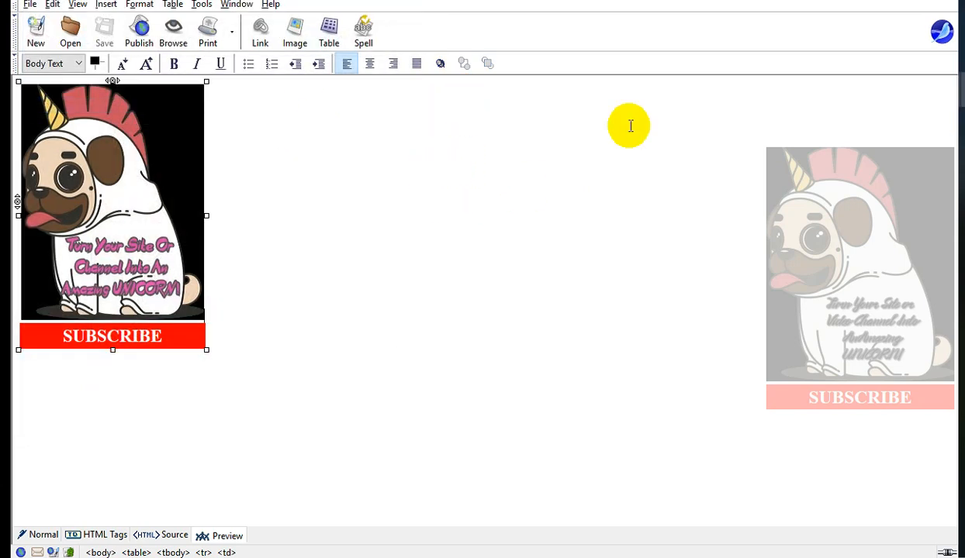